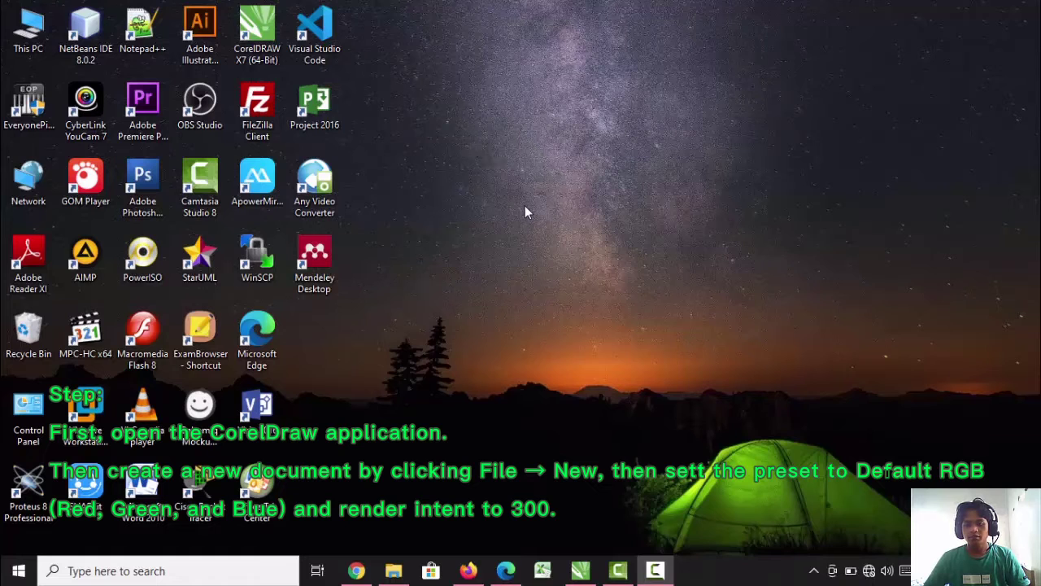
Switch to CorelDRAW and start a new document with the name "Name Logo"
left_click(580, 570)
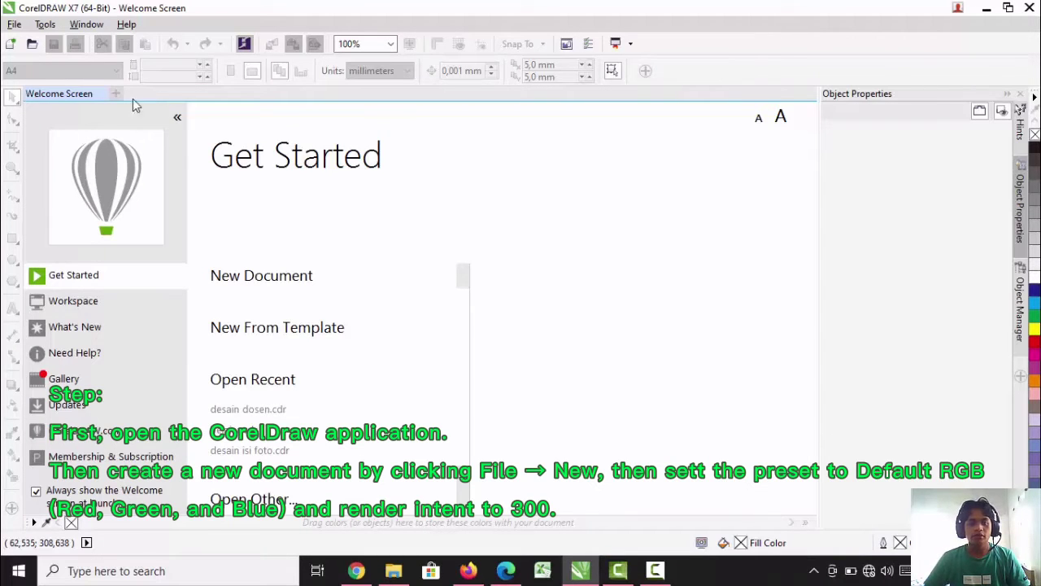
left_click(15, 25)
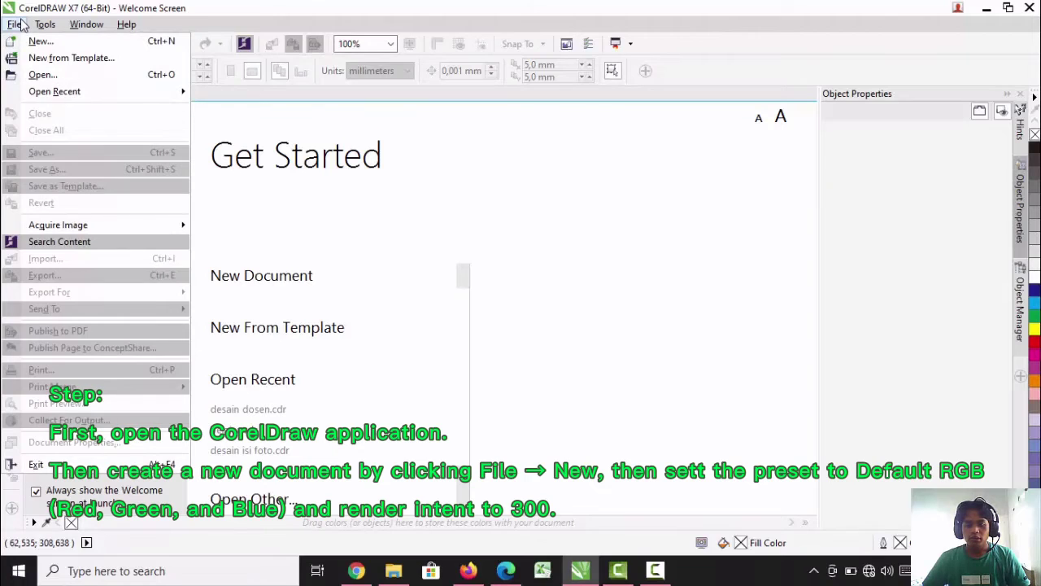
left_click(34, 41)
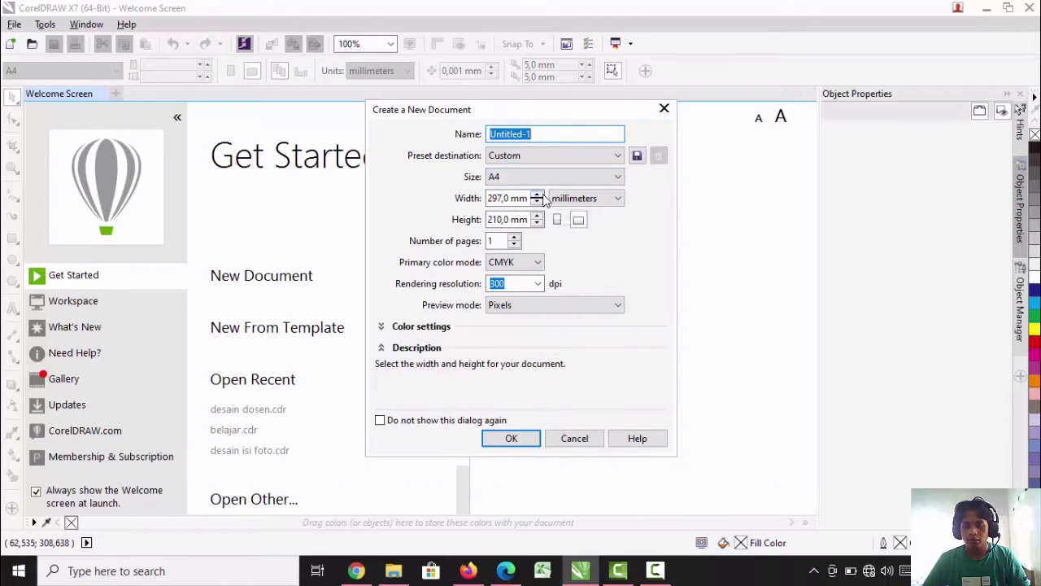
left_click(542, 133)
key("BackSpace")
key("BackSpace")
key("BackSpace")
key("BackSpace")
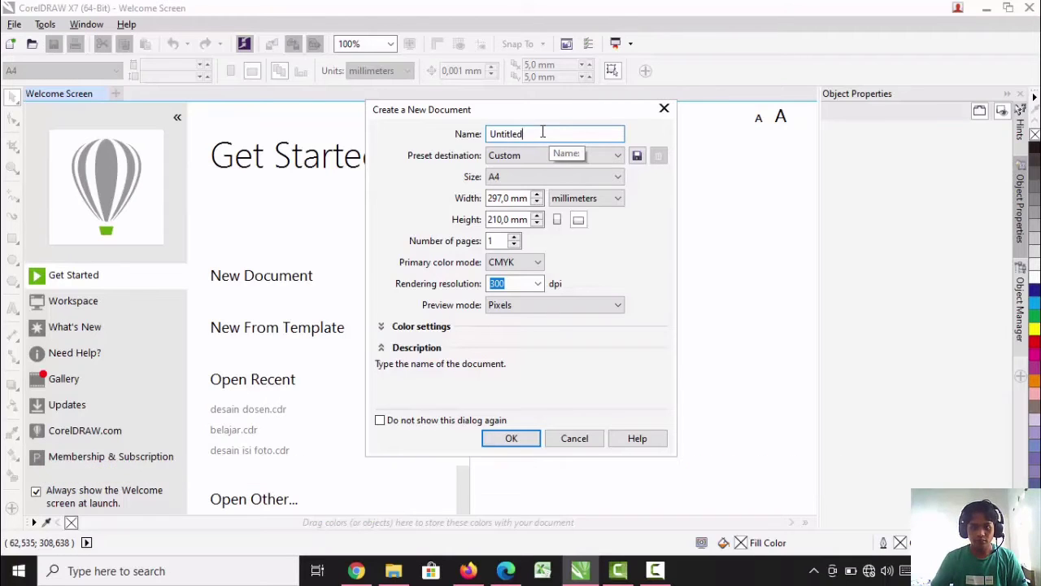
key("BackSpace")
key("BackSpace")
key("BackSpace")
key("BackSpace")
key("BackSpace")
key("BackSpace")
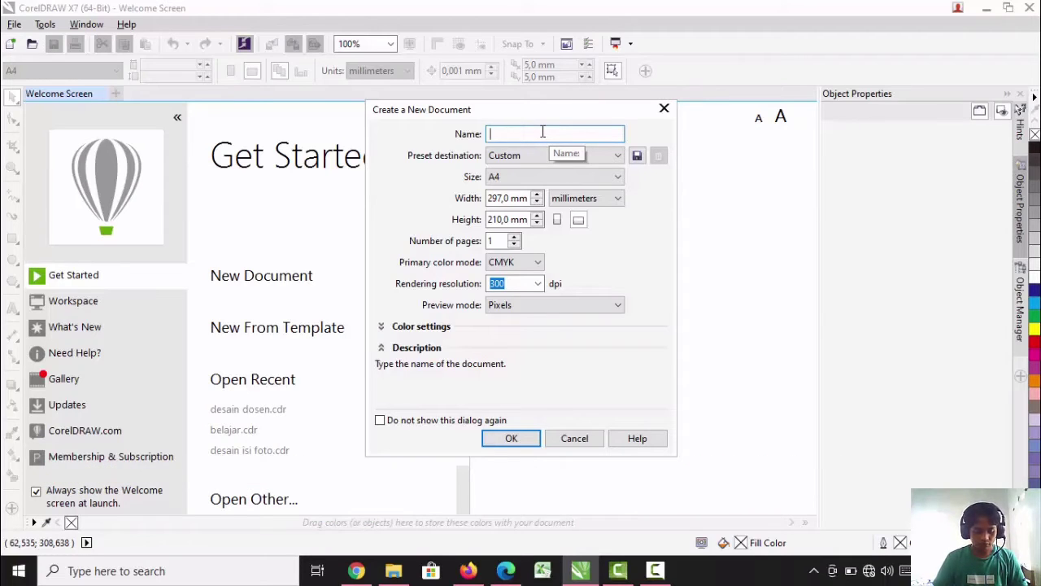
type("Name")
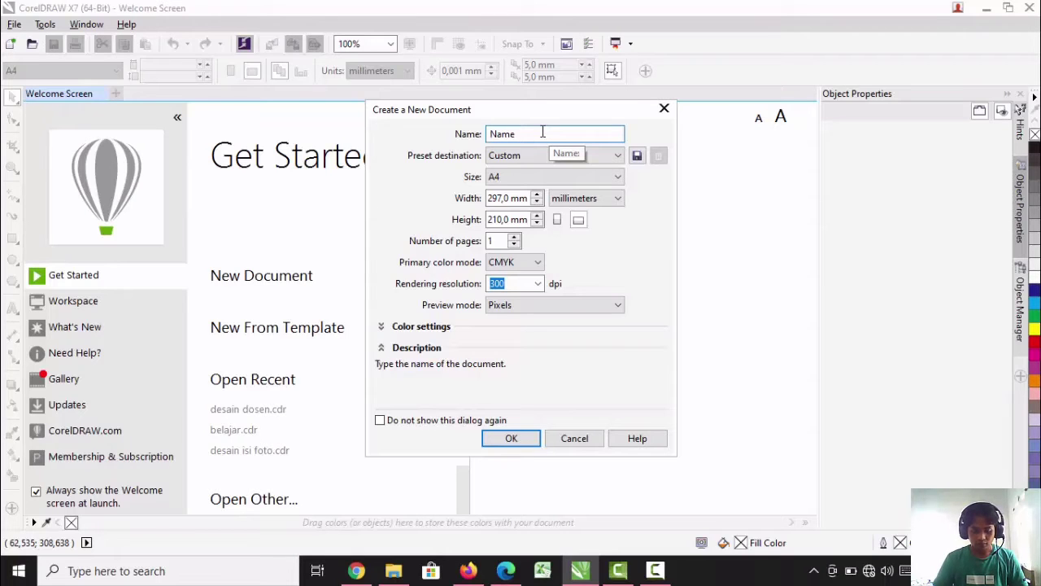
type(" Logo")
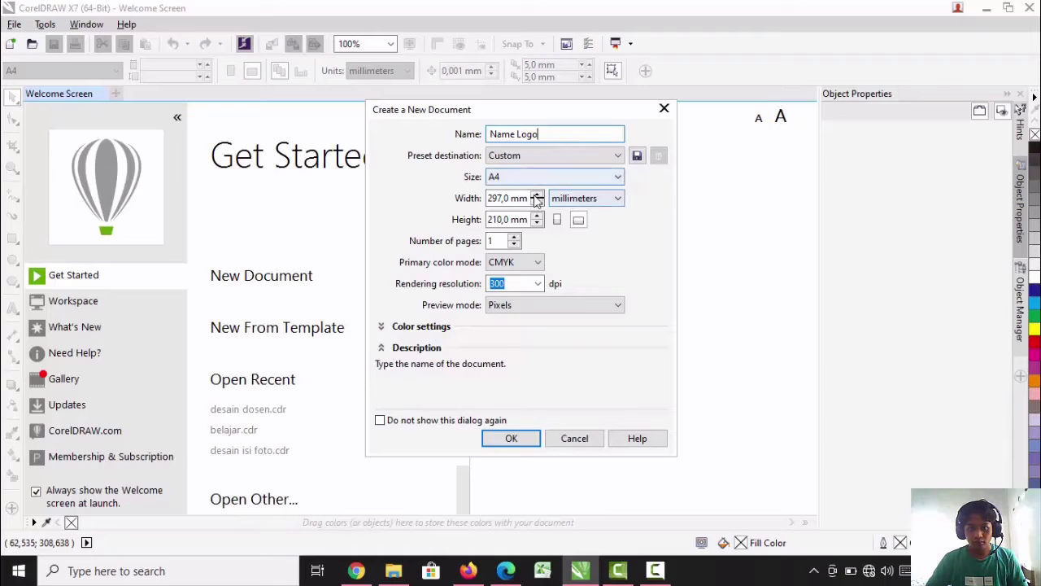
Set the new document's units to centimeters and its width to 40 cm
left_click(583, 201)
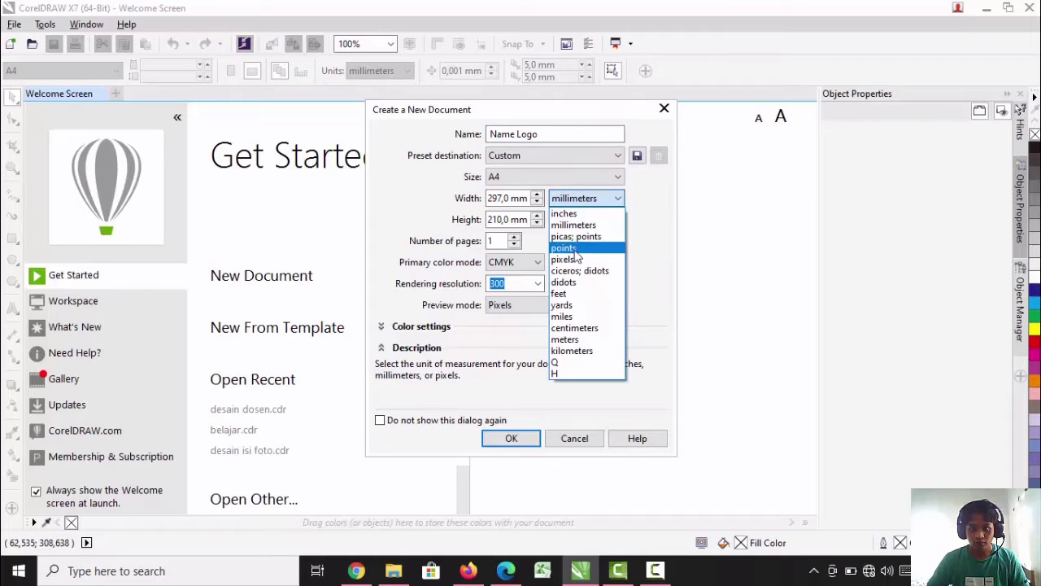
left_click(586, 328)
left_click(504, 198)
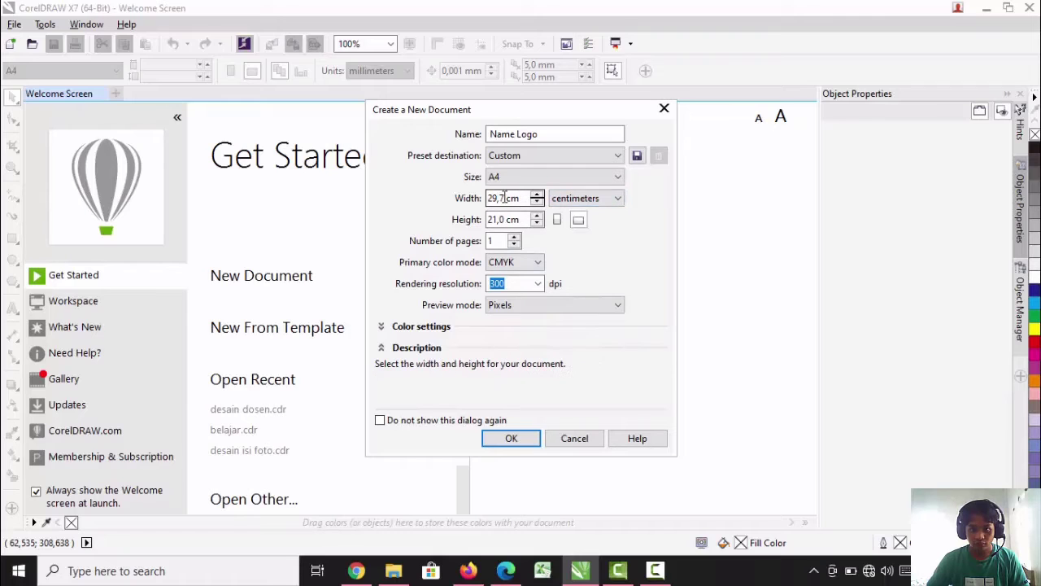
key("BackSpace")
key("BackSpace")
key("BackSpace")
key("BackSpace")
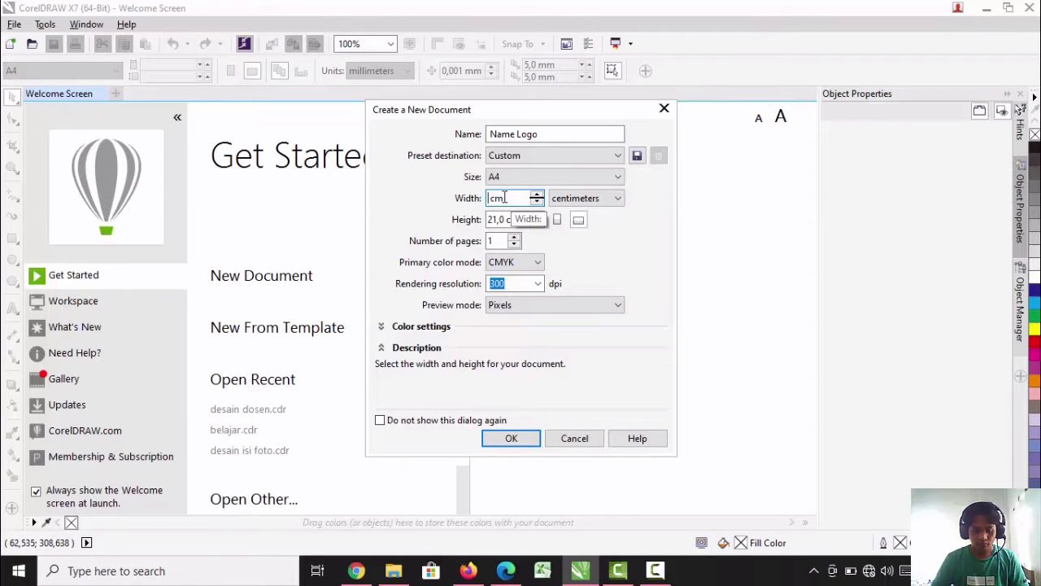
type("40")
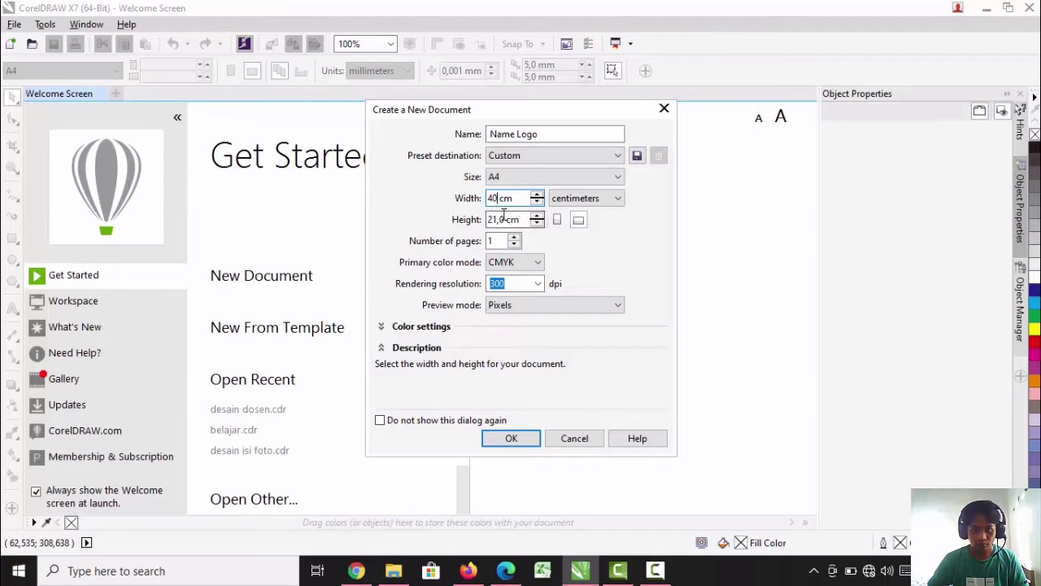
Set the new document's height to 40 cm
left_click(508, 219)
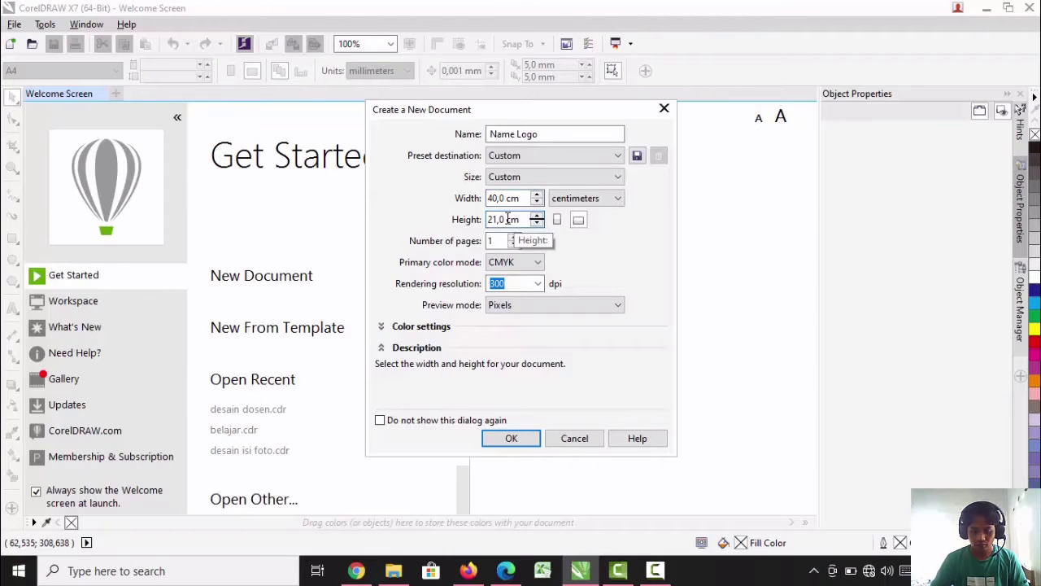
key("BackSpace")
key("BackSpace")
key("BackSpace")
key("BackSpace")
key("BackSpace")
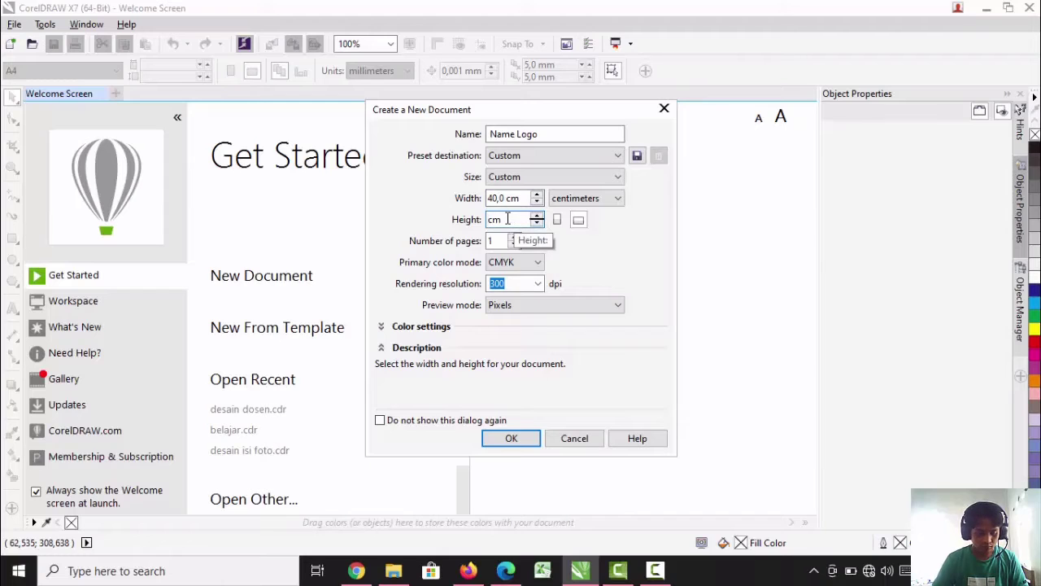
type("40")
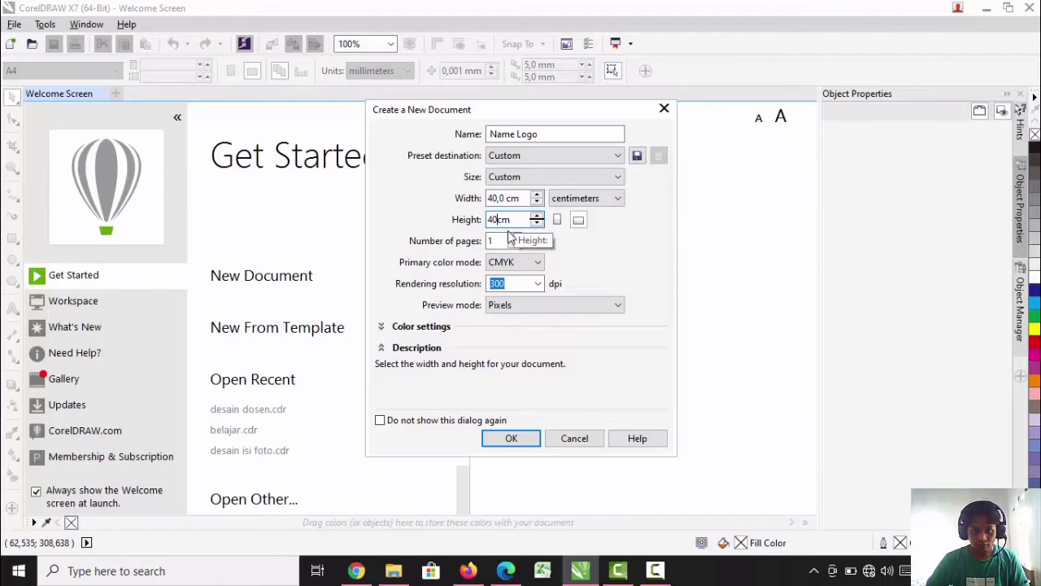
Choose RGB as the primary color mode and create the document
left_click(533, 268)
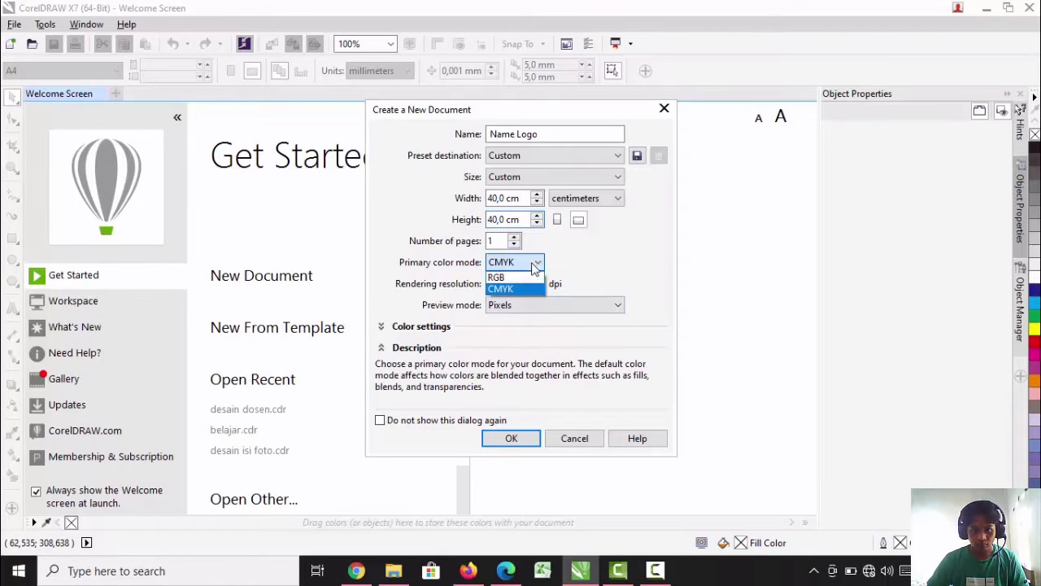
left_click(509, 281)
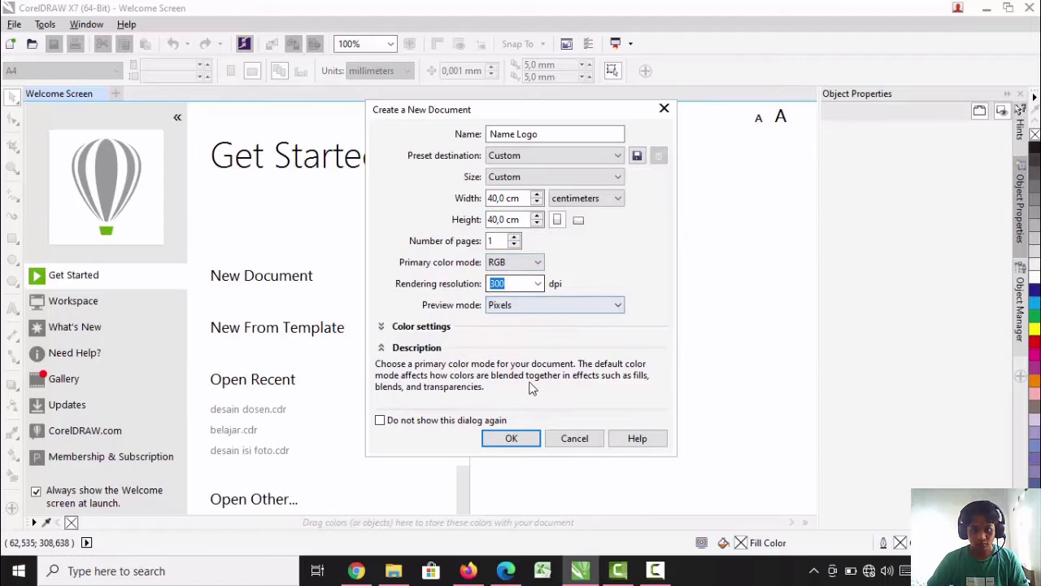
left_click(511, 440)
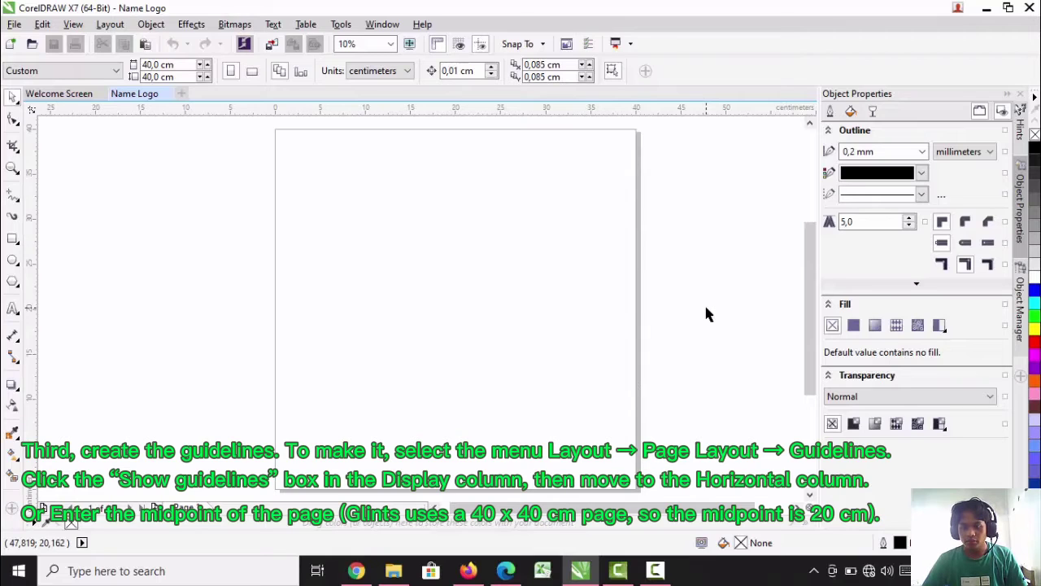
left_click(111, 24)
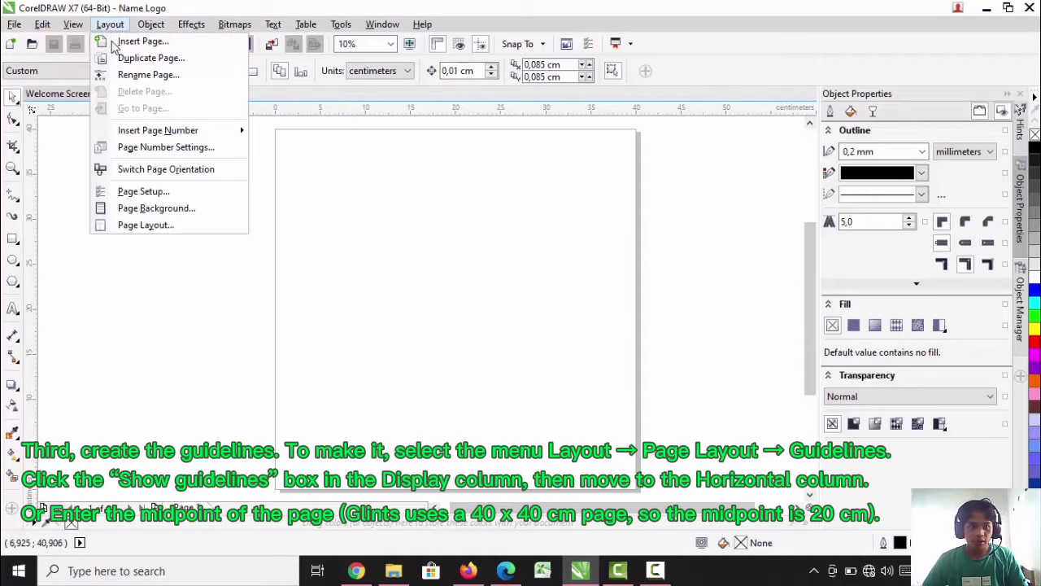
left_click(146, 227)
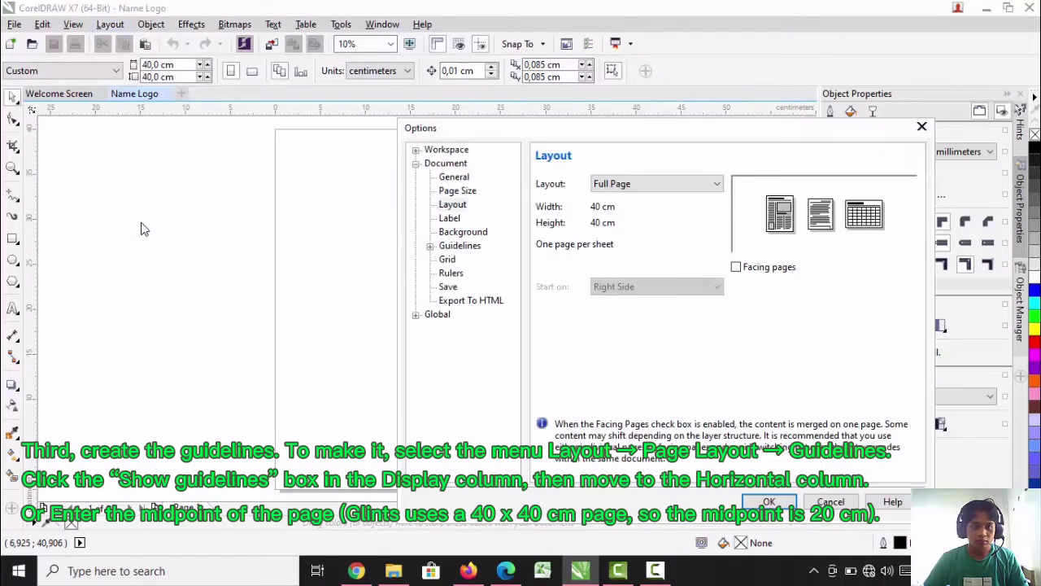
left_click(461, 248)
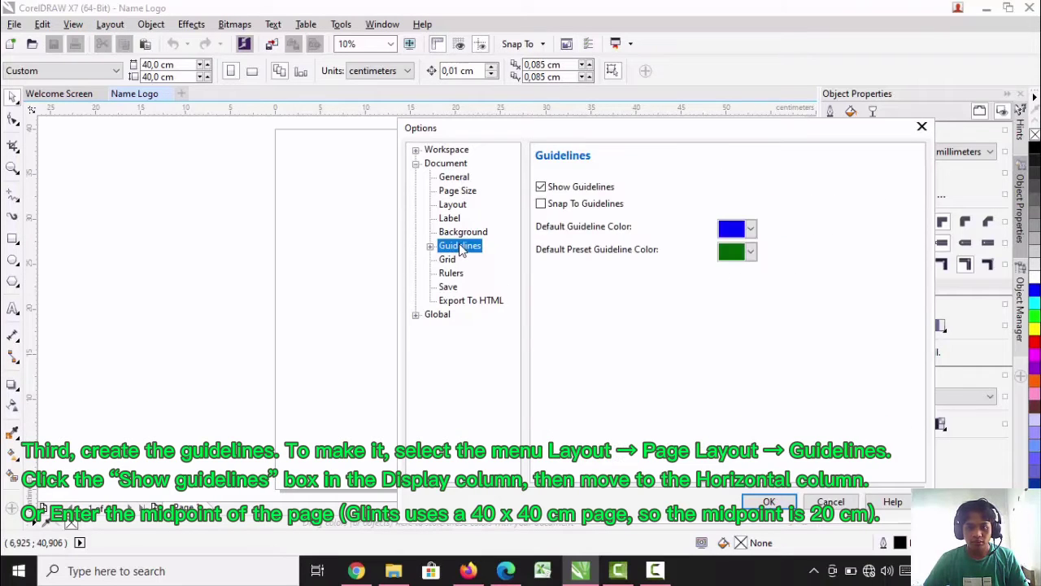
left_click(430, 246)
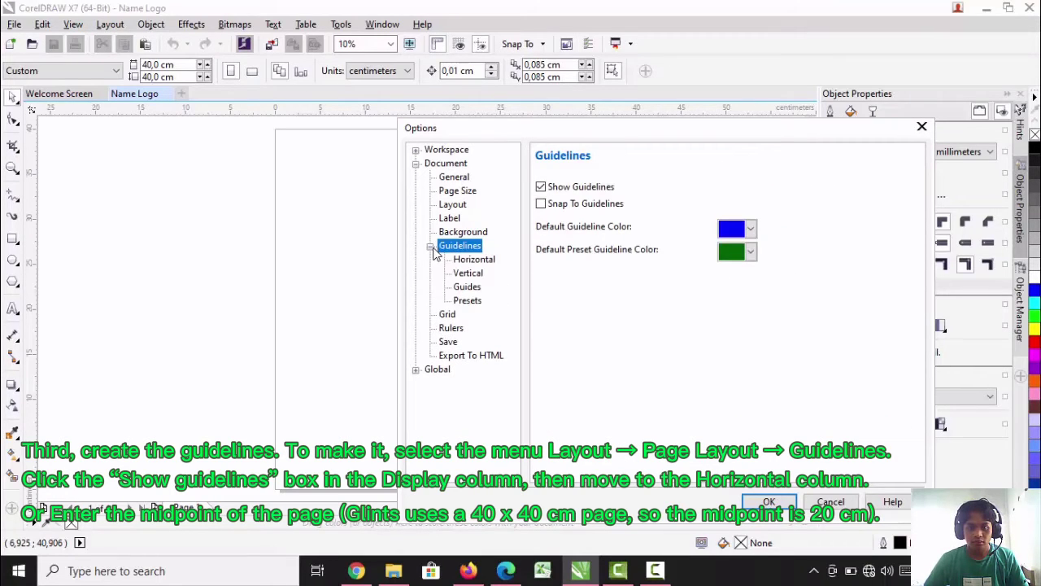
left_click(465, 262)
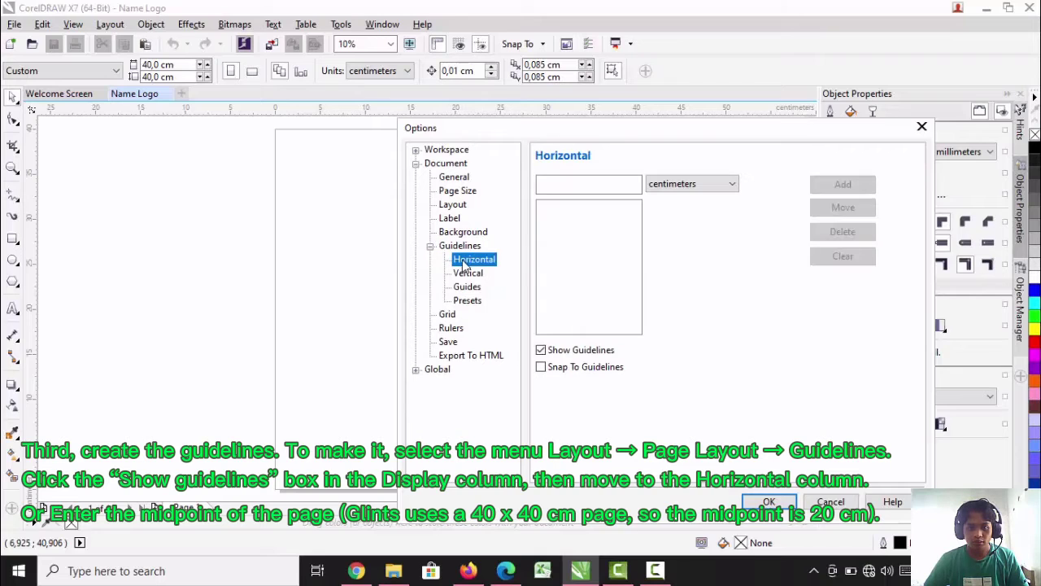
left_click(592, 183)
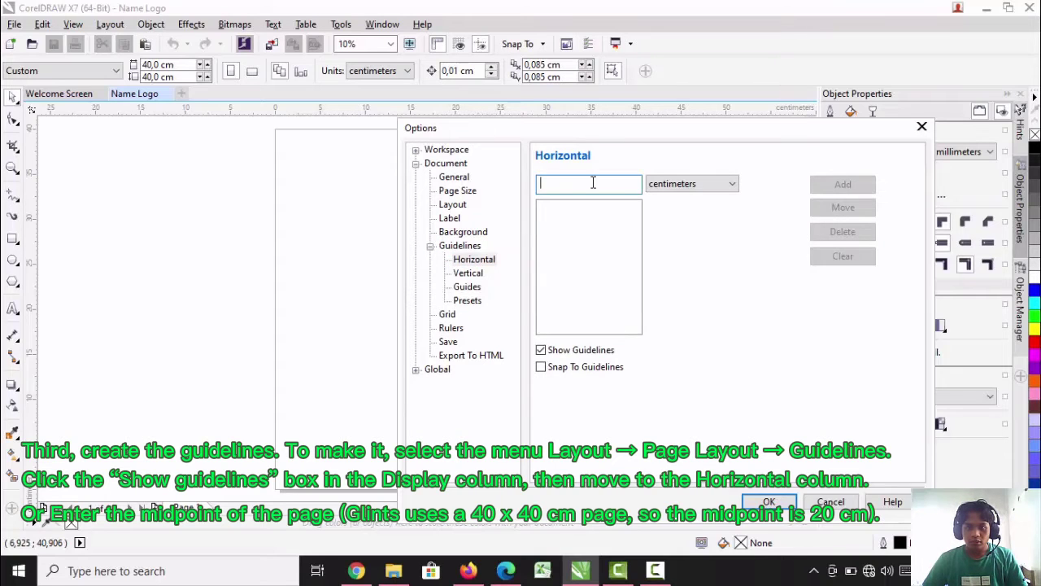
left_click(921, 130)
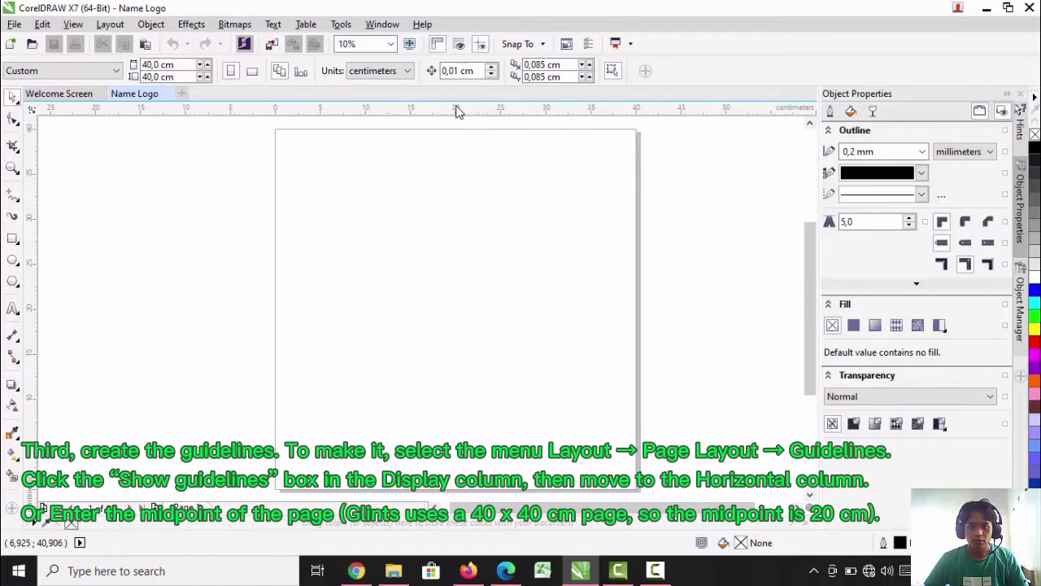
Place a horizontal guideline at about 19.7 cm and a vertical guideline at about 20 cm, crossing near the page center
left_click_drag(458, 111, 470, 296)
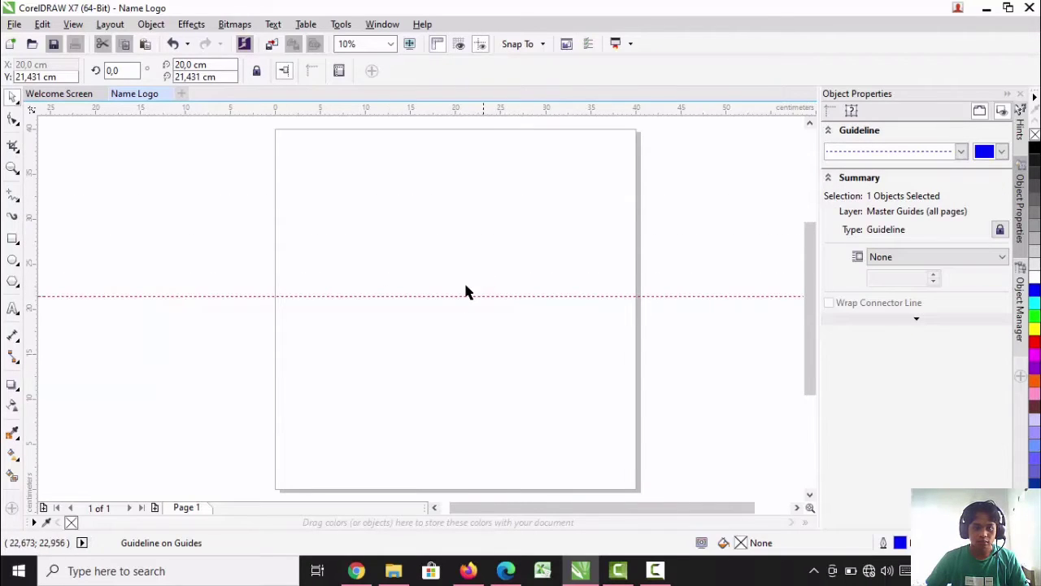
left_click_drag(465, 297, 465, 311)
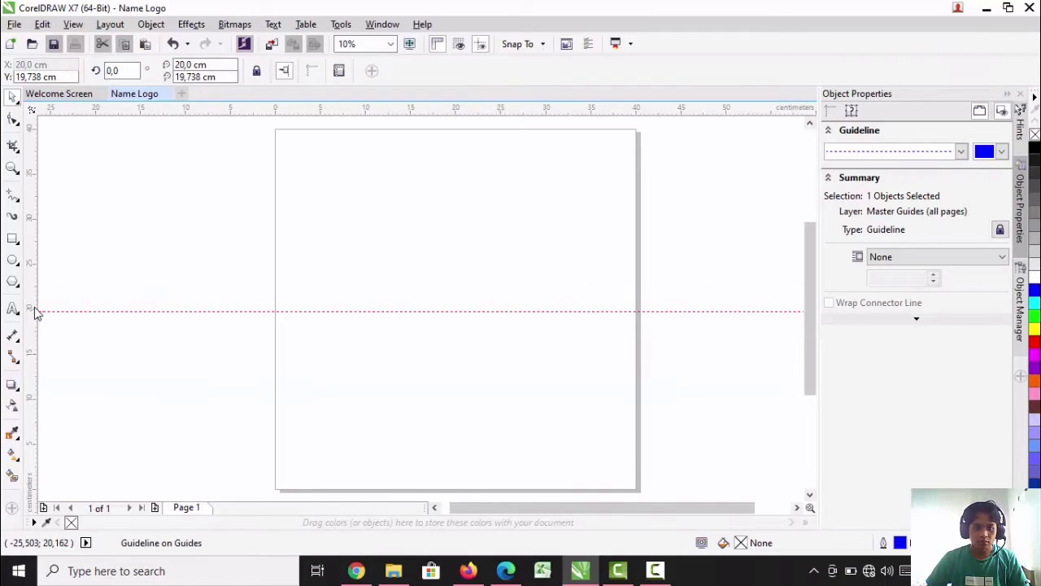
left_click_drag(173, 310, 462, 327)
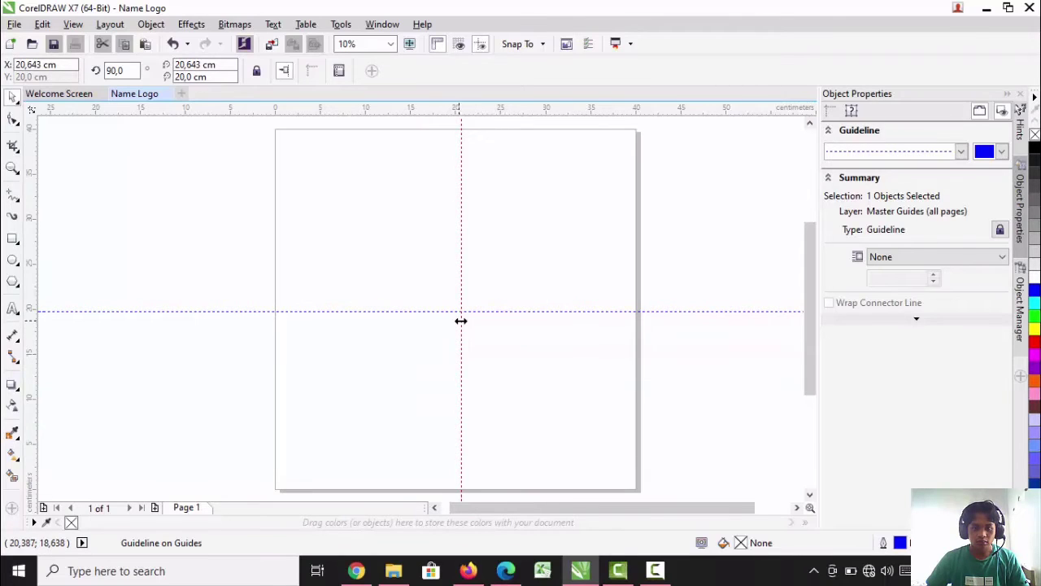
left_click_drag(460, 321, 456, 322)
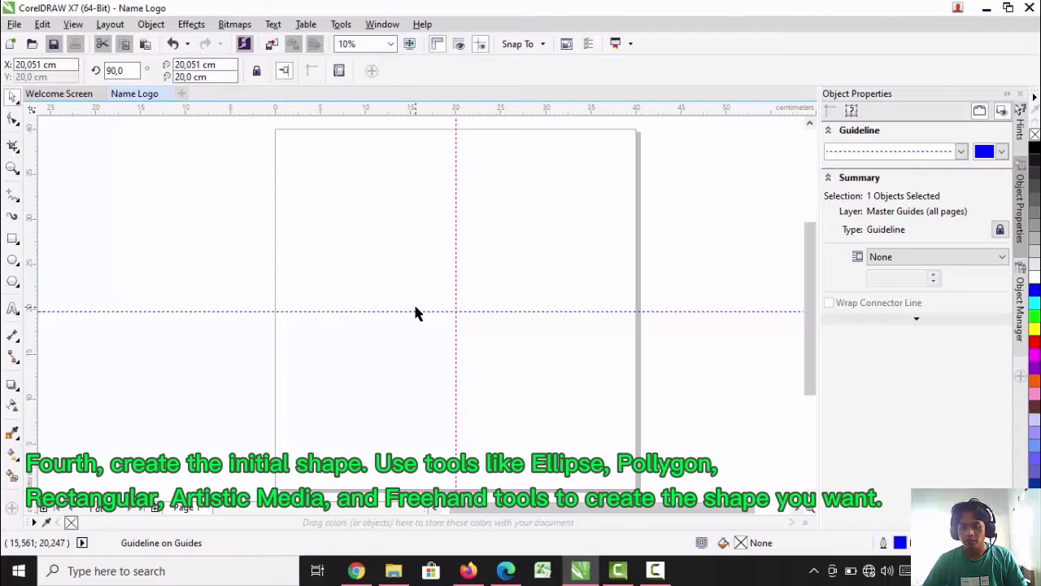
Draw a circle about 8.9 cm wide and 8.8 cm high, left of the vertical guideline and just above the horizontal one
left_click(12, 260)
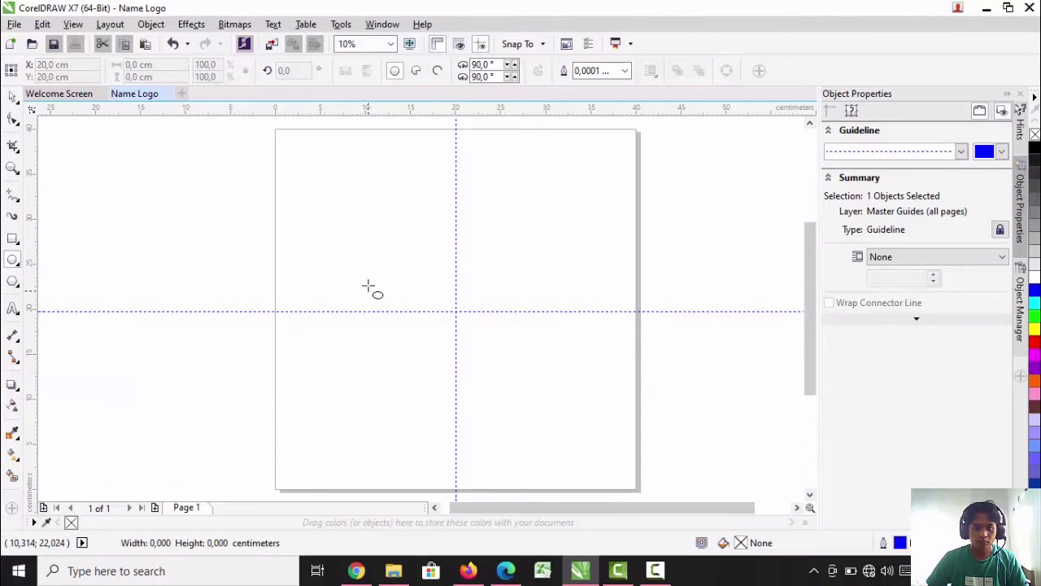
left_click_drag(353, 235, 436, 313)
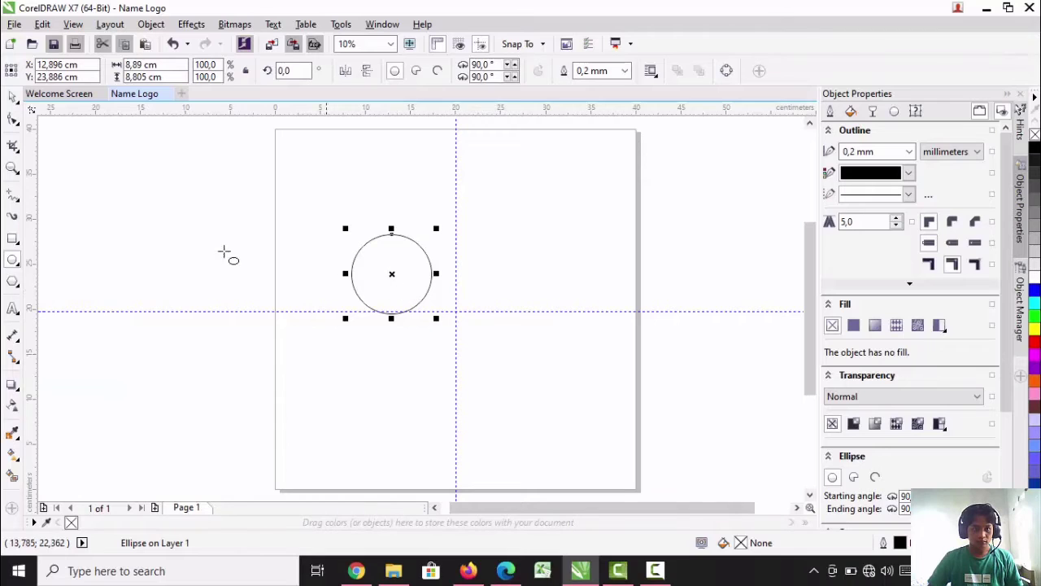
left_click(419, 277)
left_click(419, 277)
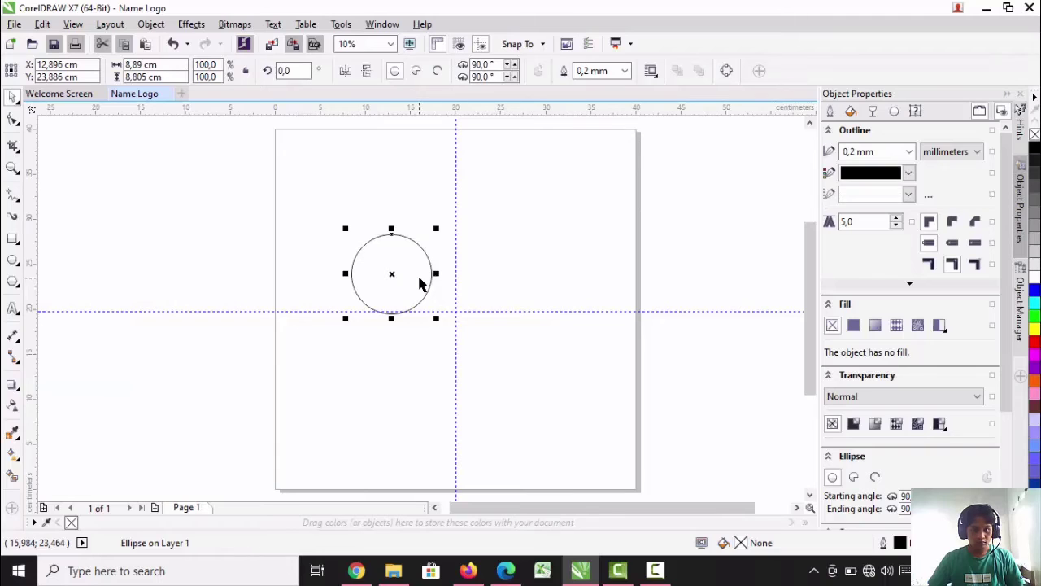
Add two more circles, about 8.8 cm and 9.3 cm wide, in a row to the right of the first circle
left_click_drag(418, 272, 512, 315)
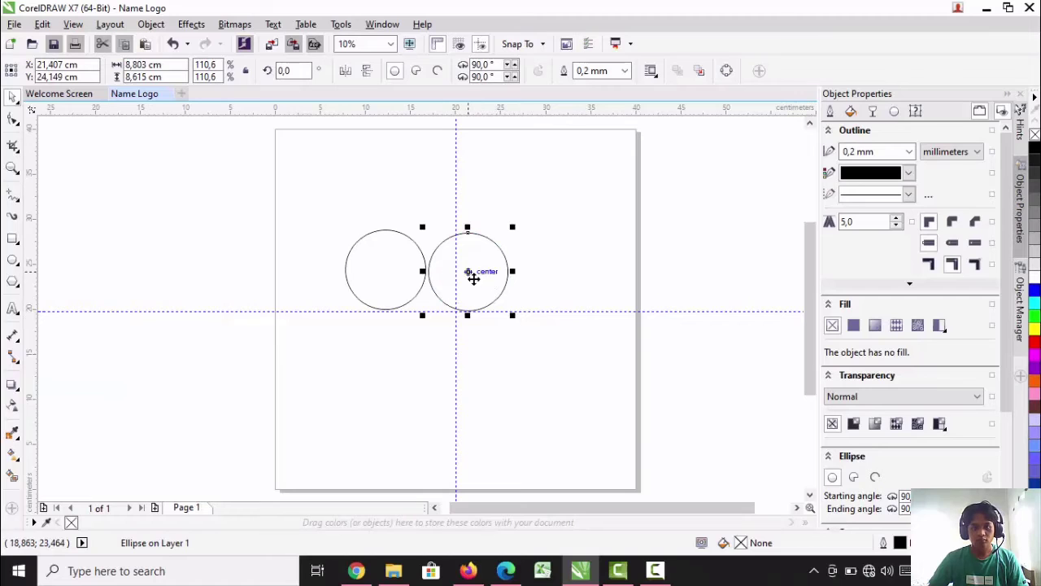
left_click(404, 281)
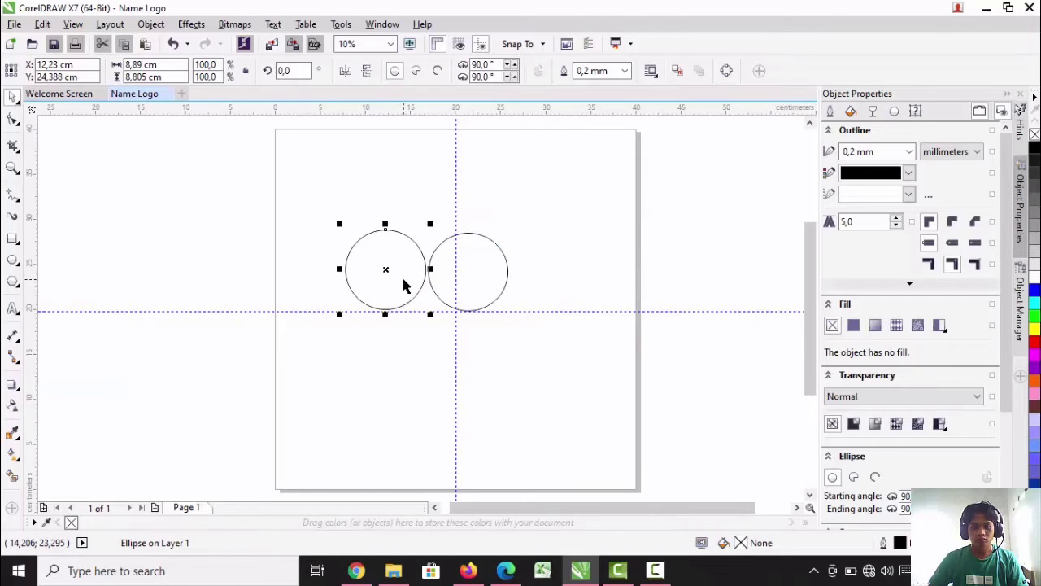
right_click(403, 280)
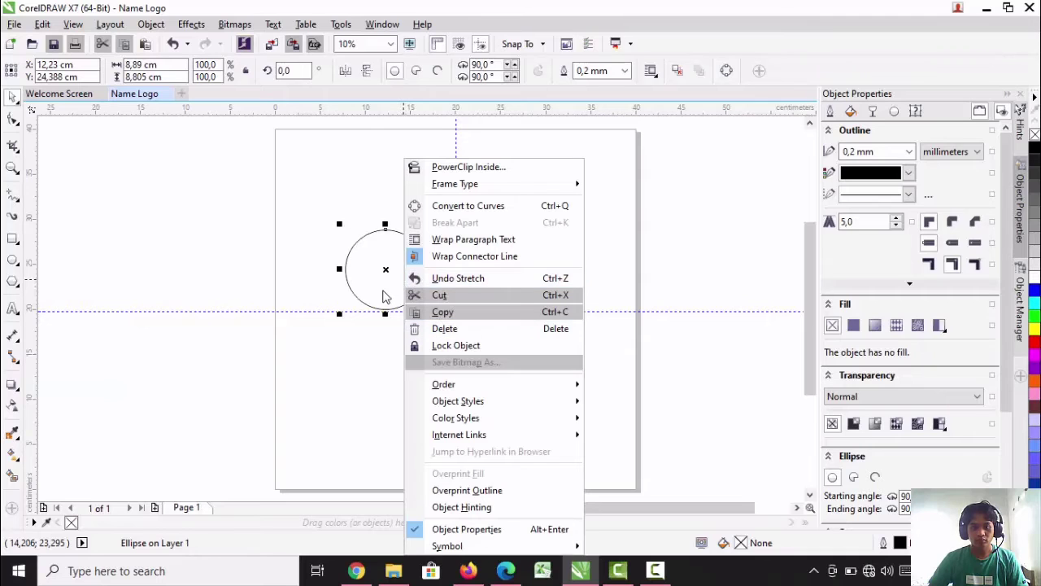
left_click(380, 292)
left_click_drag(465, 268, 550, 270)
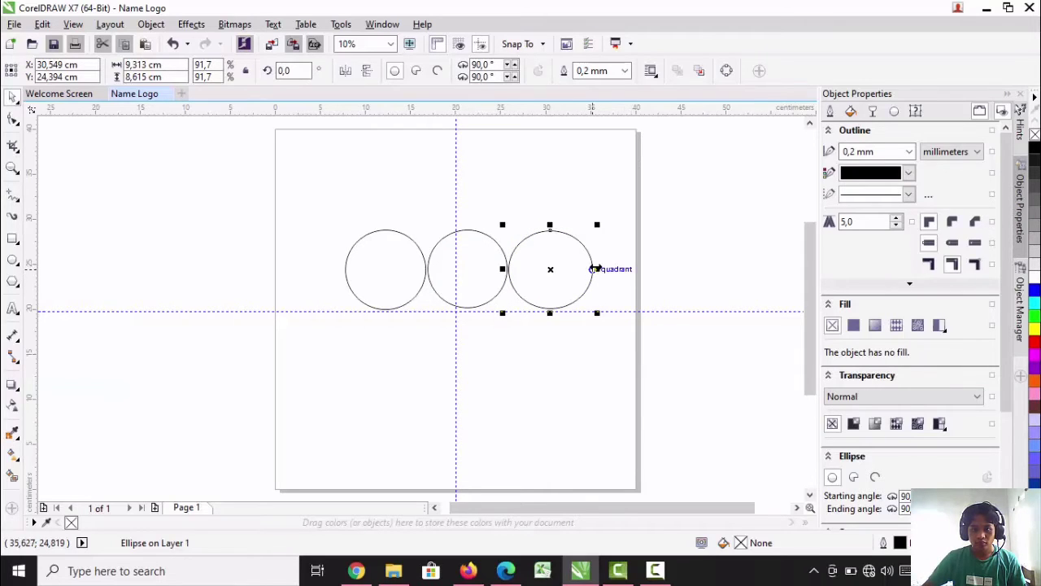
Set the outline width of the first circle in the row to 2.0 mm
left_click_drag(597, 268, 592, 270)
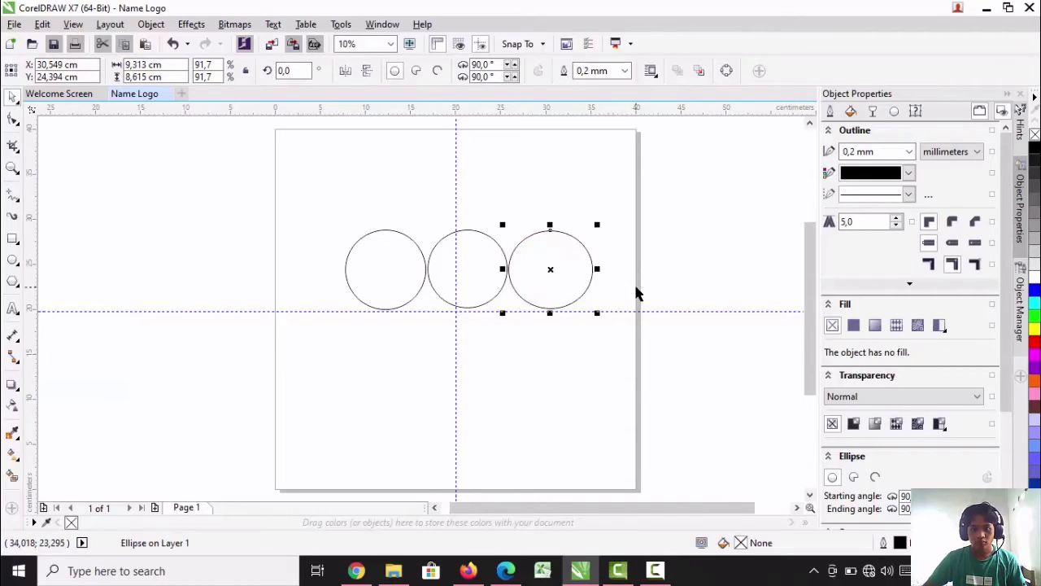
left_click(389, 276)
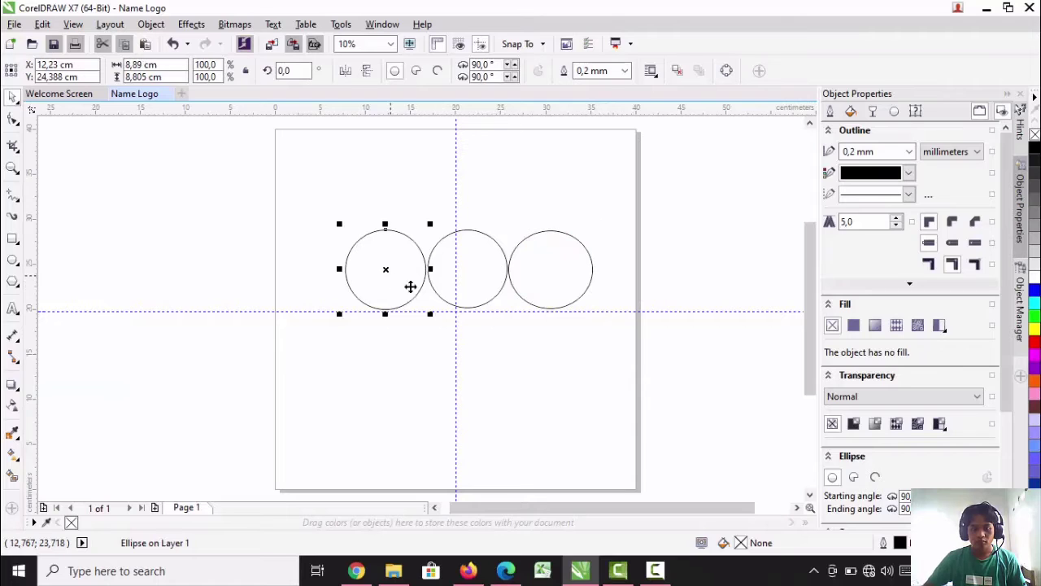
left_click(485, 327)
left_click(381, 286)
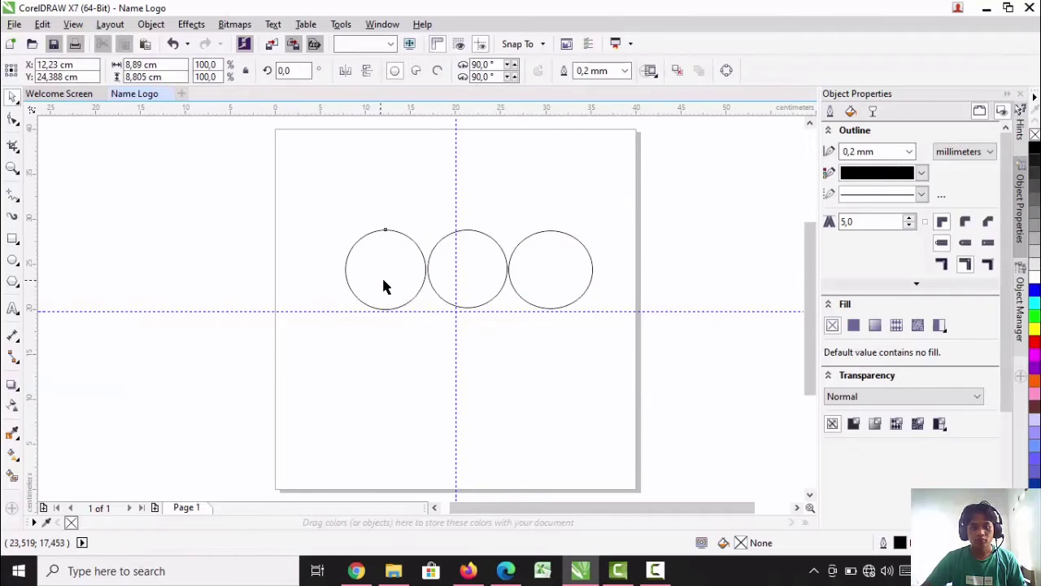
left_click(909, 153)
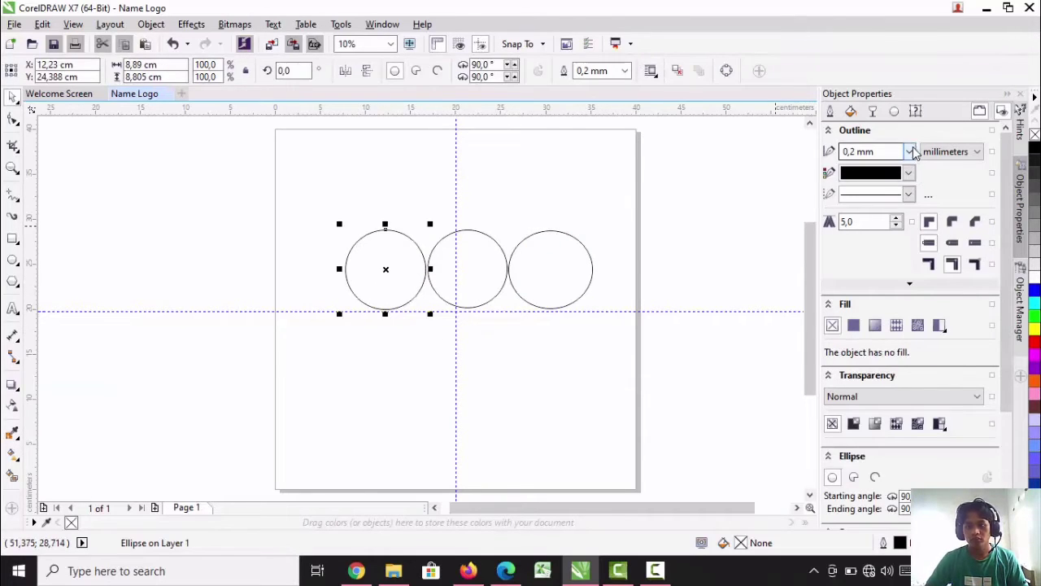
left_click(909, 155)
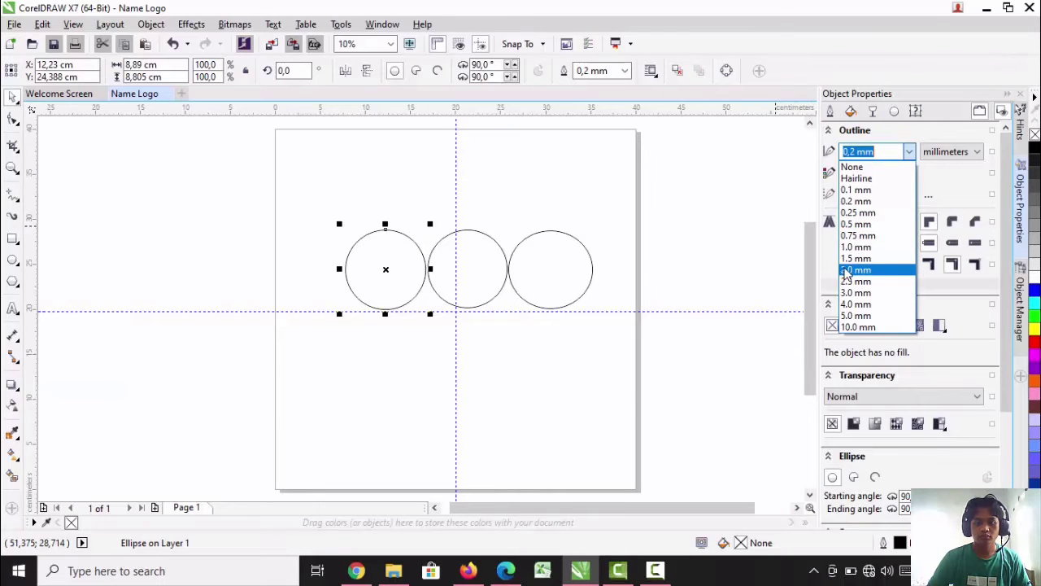
left_click(855, 269)
Give the second and third circles in the row a 2.0 mm outline as well
left_click(493, 298)
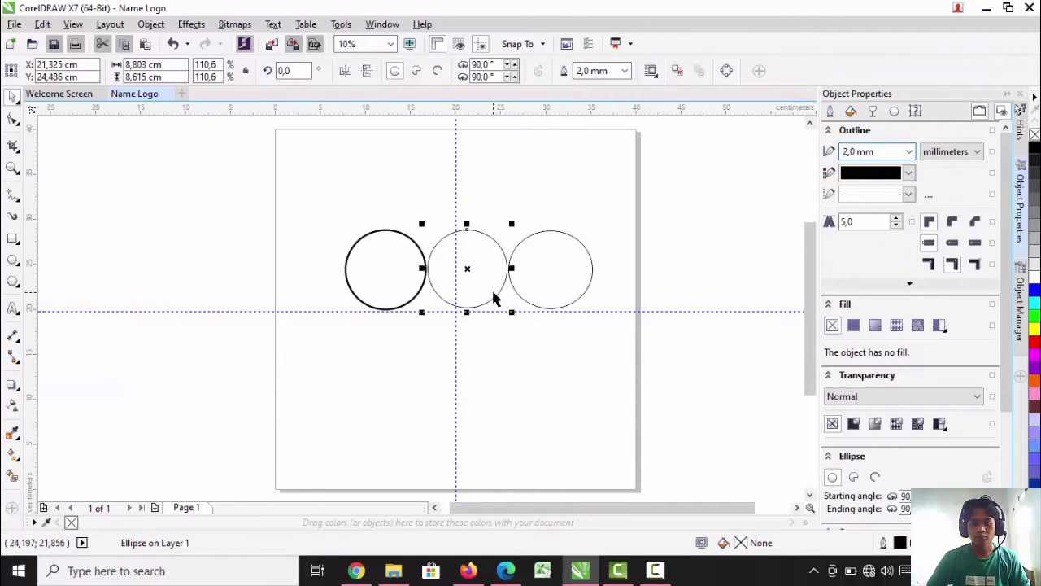
left_click(899, 152)
left_click(909, 153)
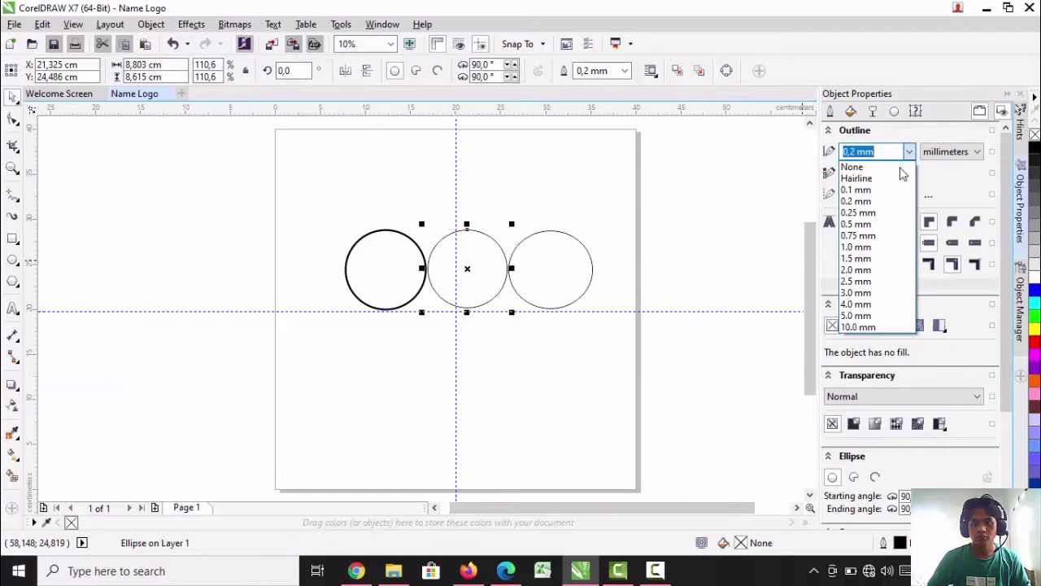
left_click(856, 271)
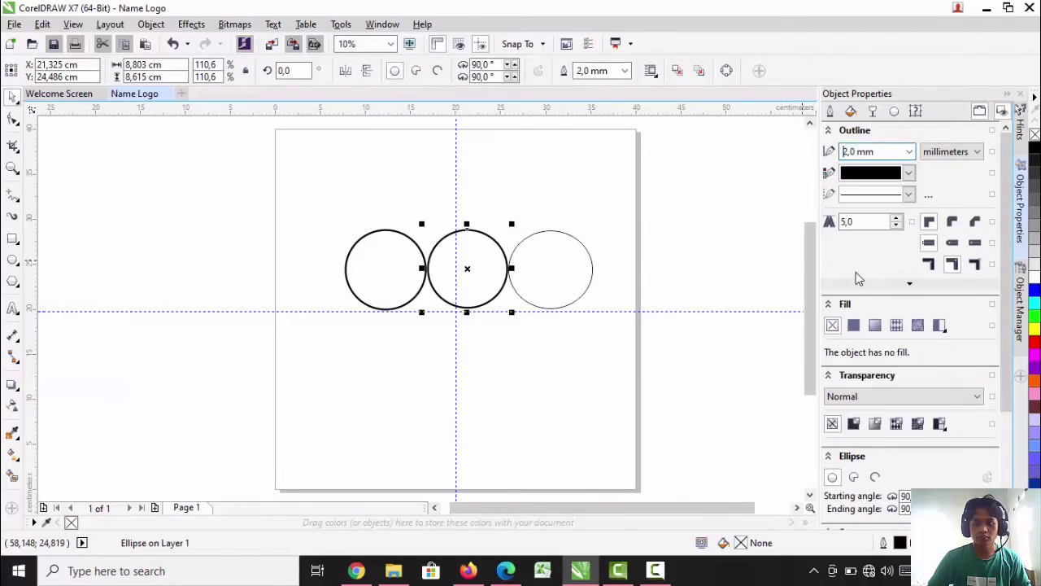
left_click(553, 281)
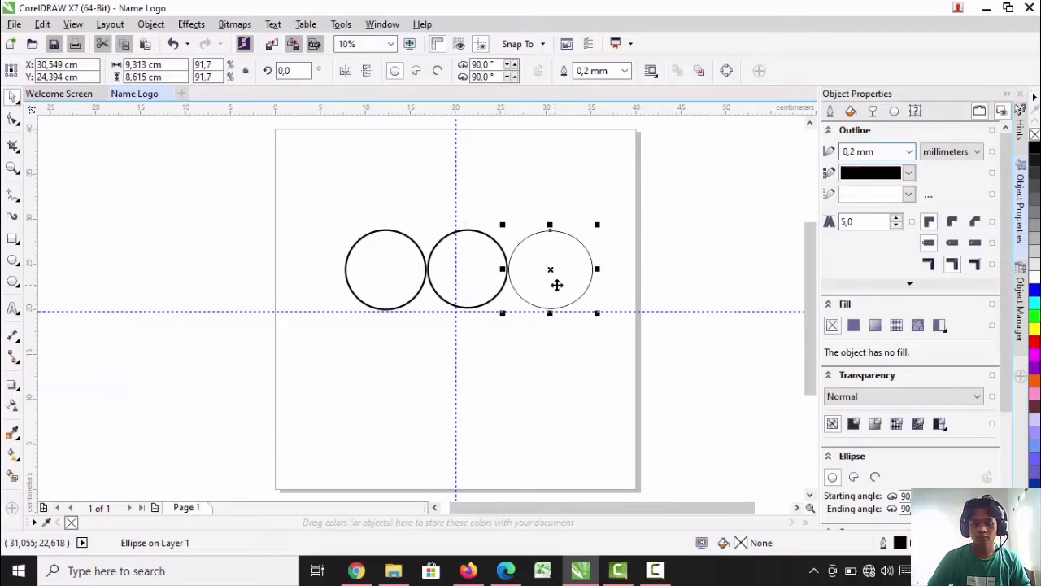
left_click(909, 151)
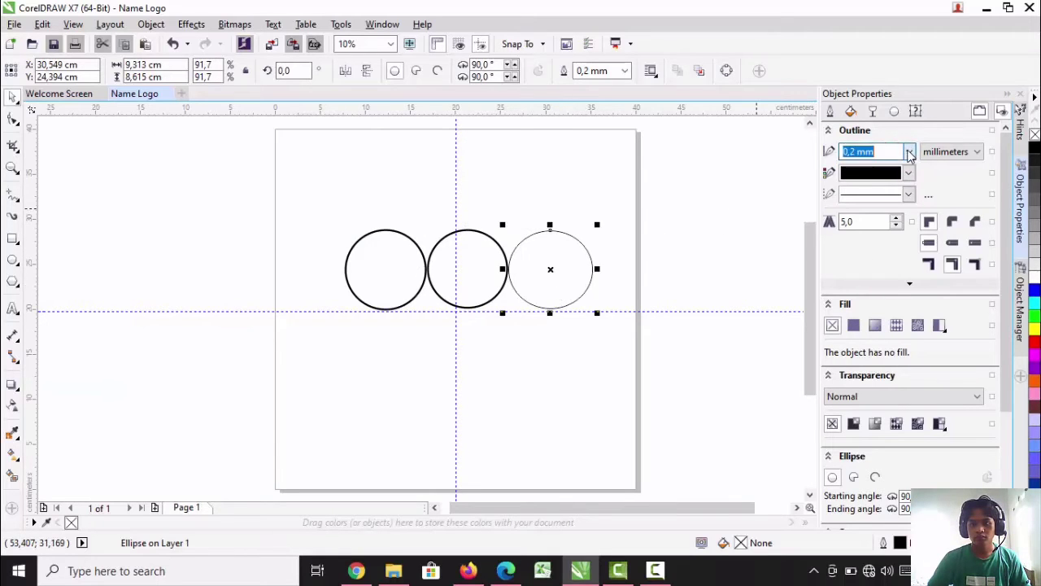
left_click(909, 155)
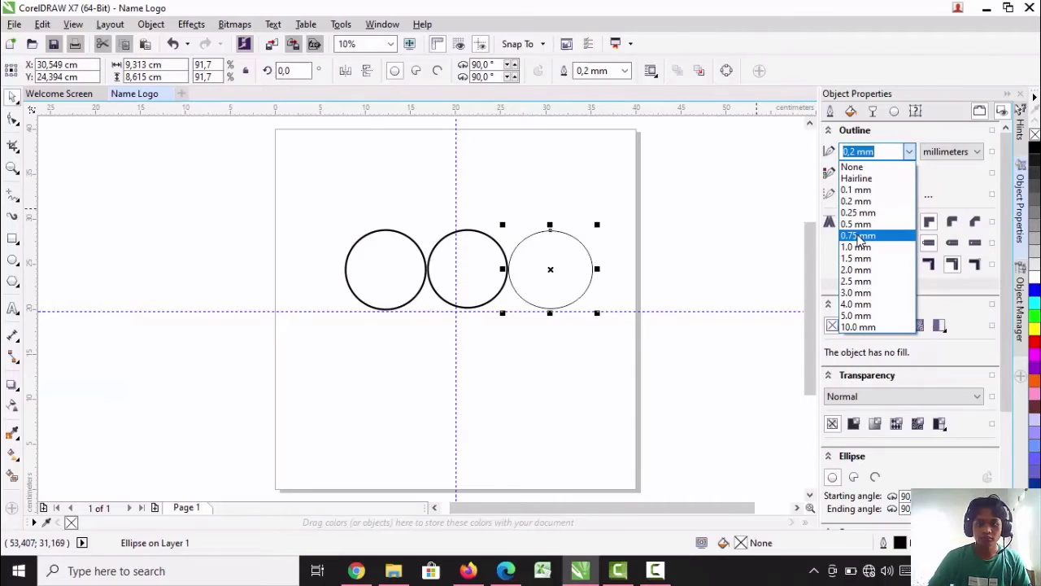
left_click(854, 270)
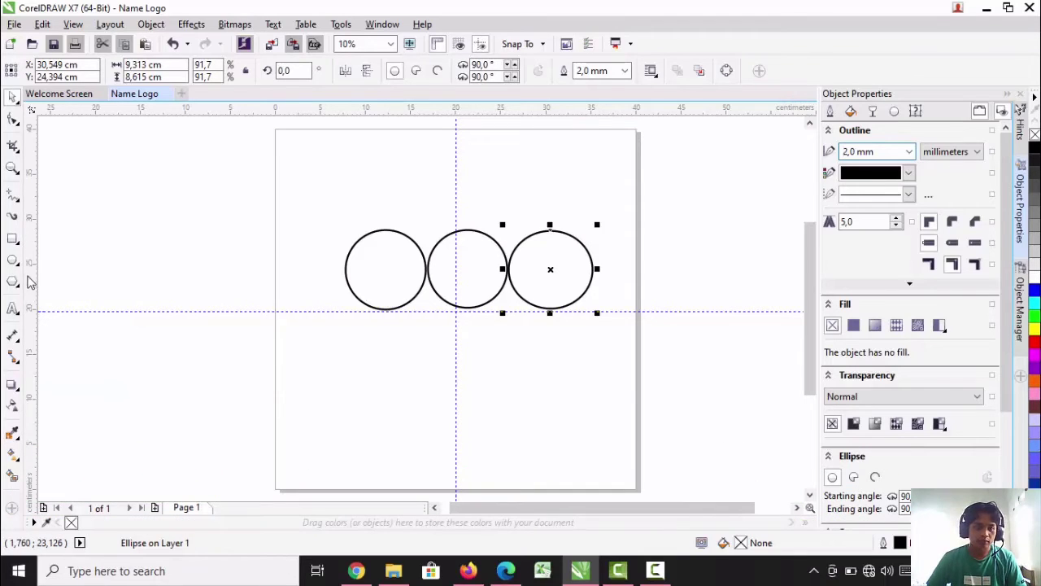
Fill the first circle in the row with red, the second with yellow and the third with bright green
left_click(12, 432)
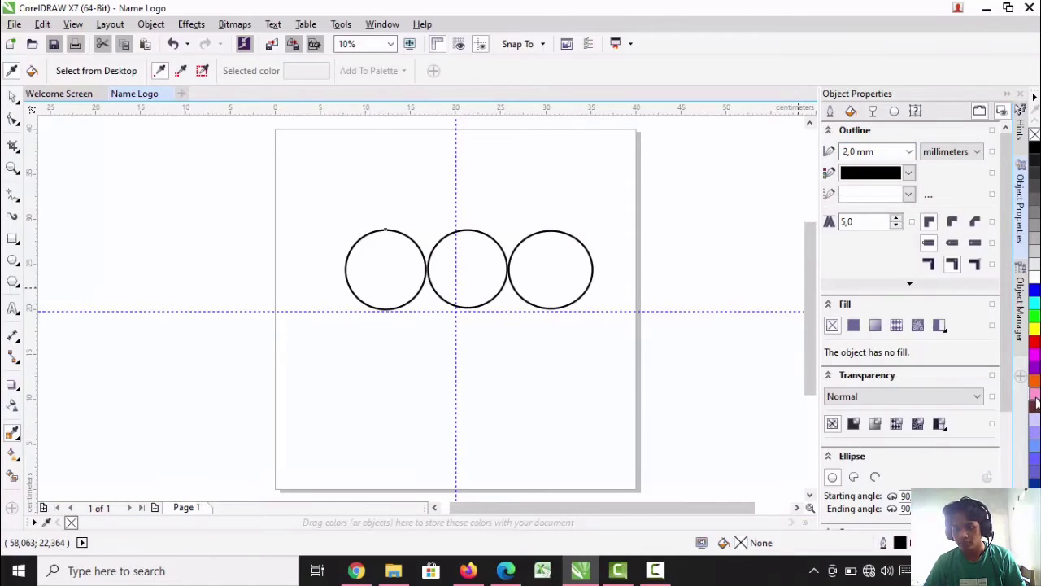
left_click(1034, 345)
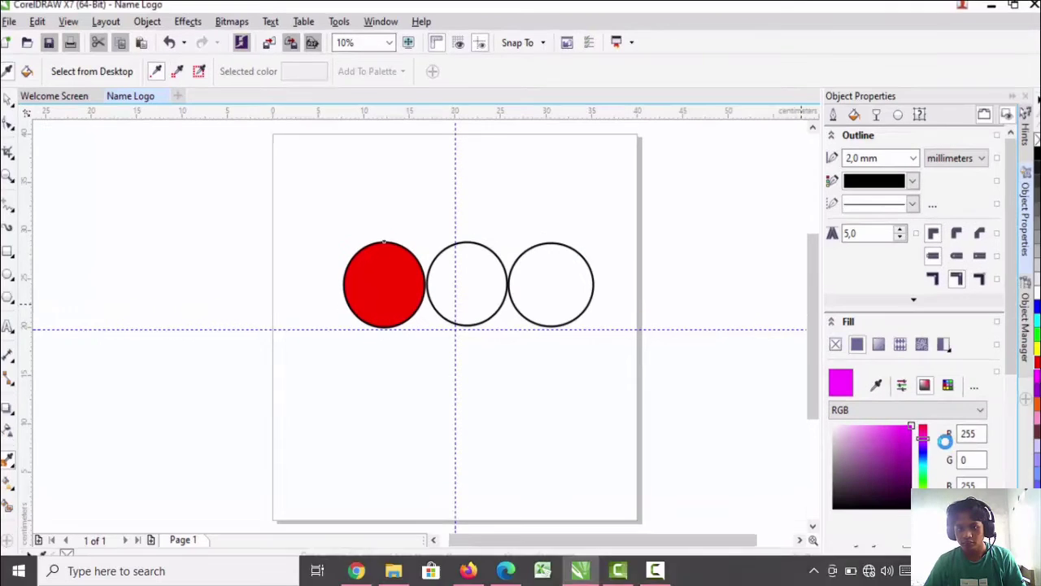
left_click(942, 363)
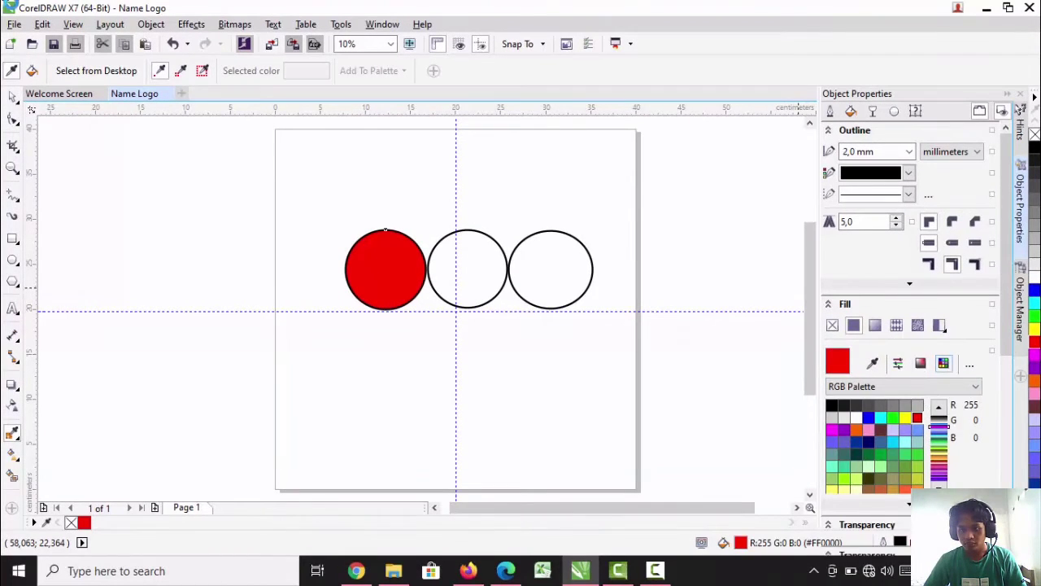
left_click(898, 361)
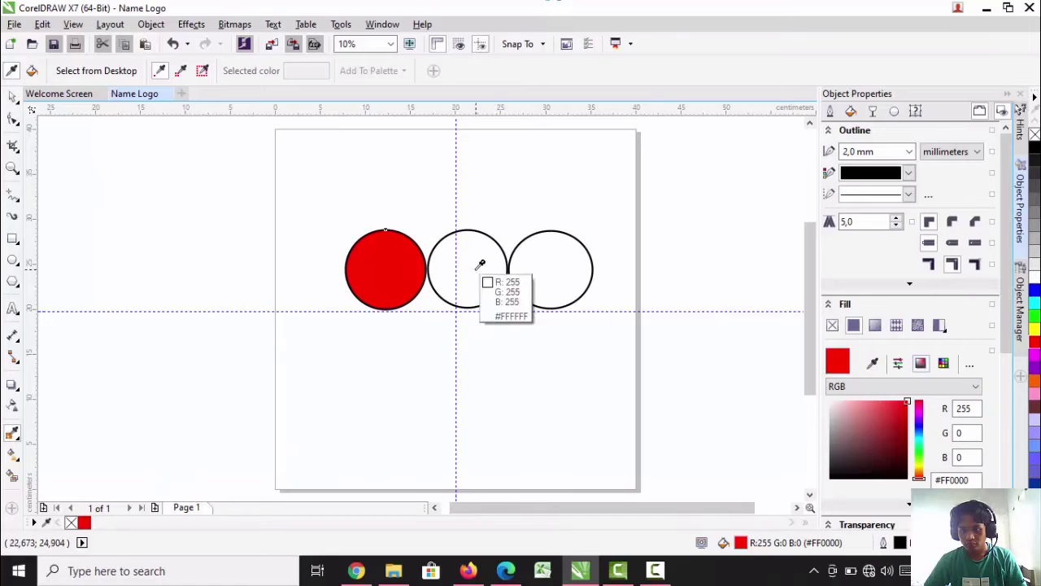
left_click(12, 97)
left_click(490, 281)
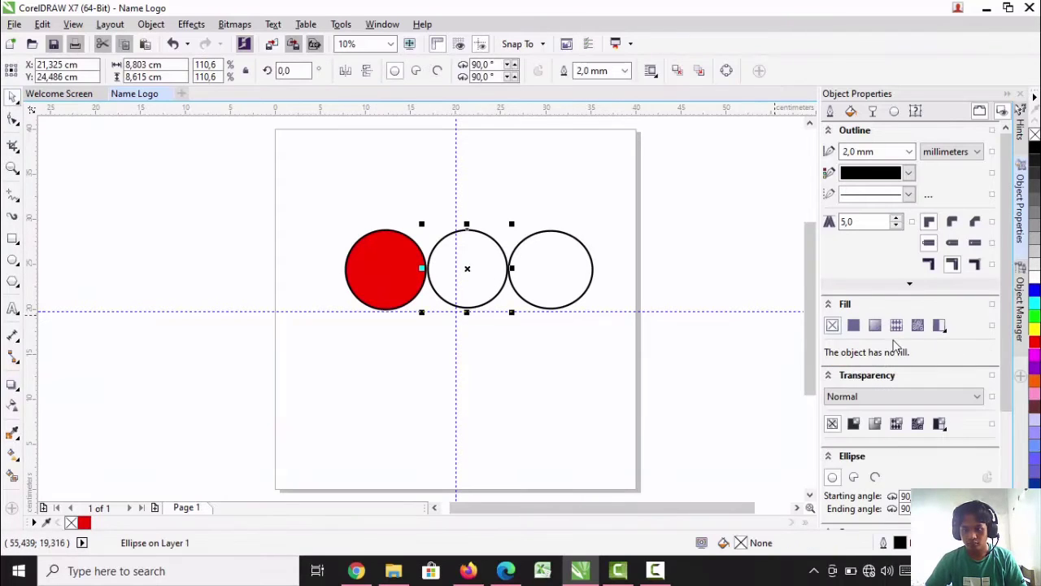
left_click(1034, 328)
left_click(558, 275)
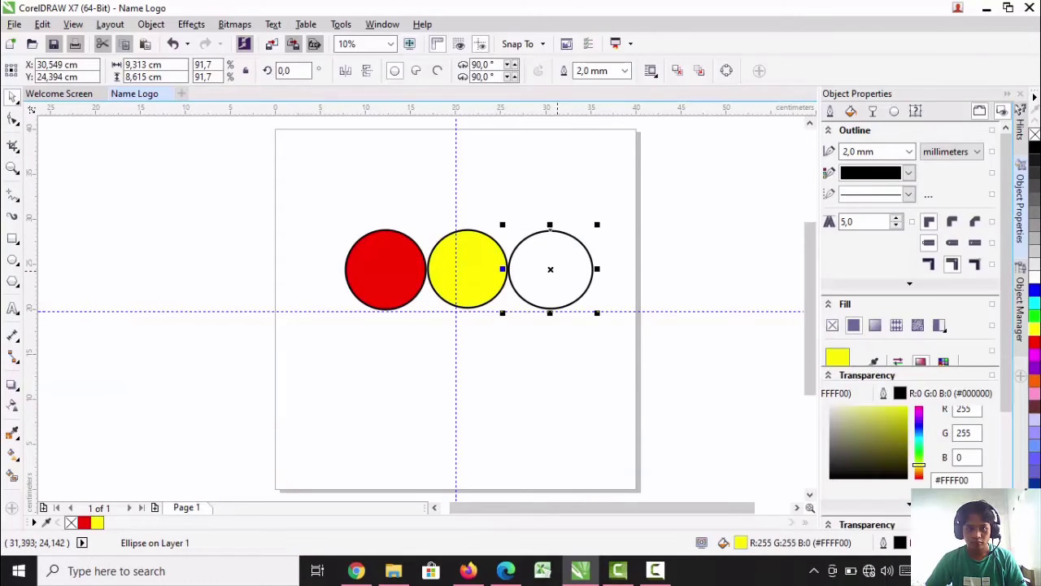
left_click(1035, 315)
Recolor the first circle dark red, the middle circle pure red and the third circle near-black (#111211)
left_click(383, 280)
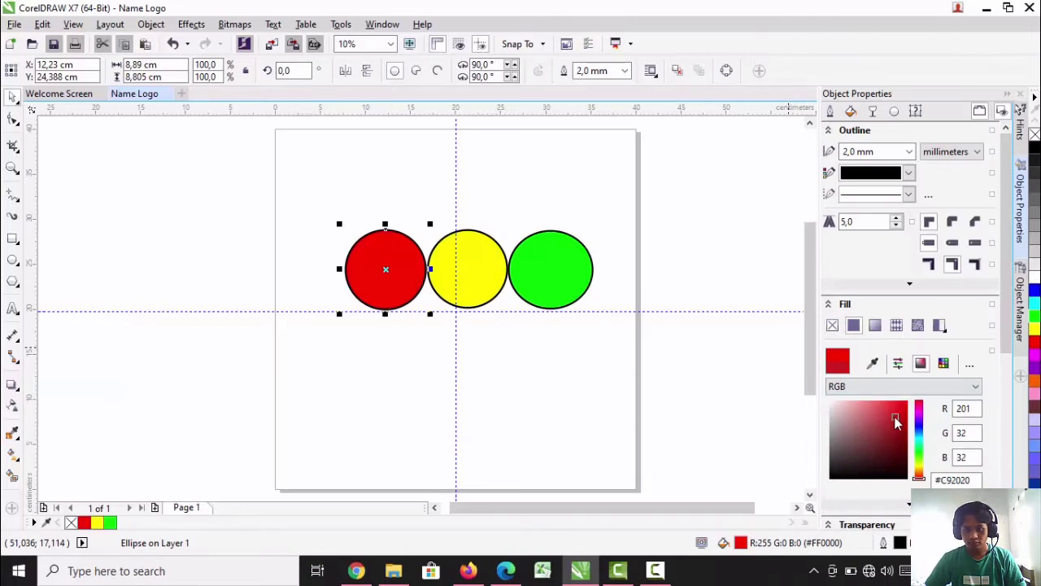
left_click(893, 420)
left_click(475, 287)
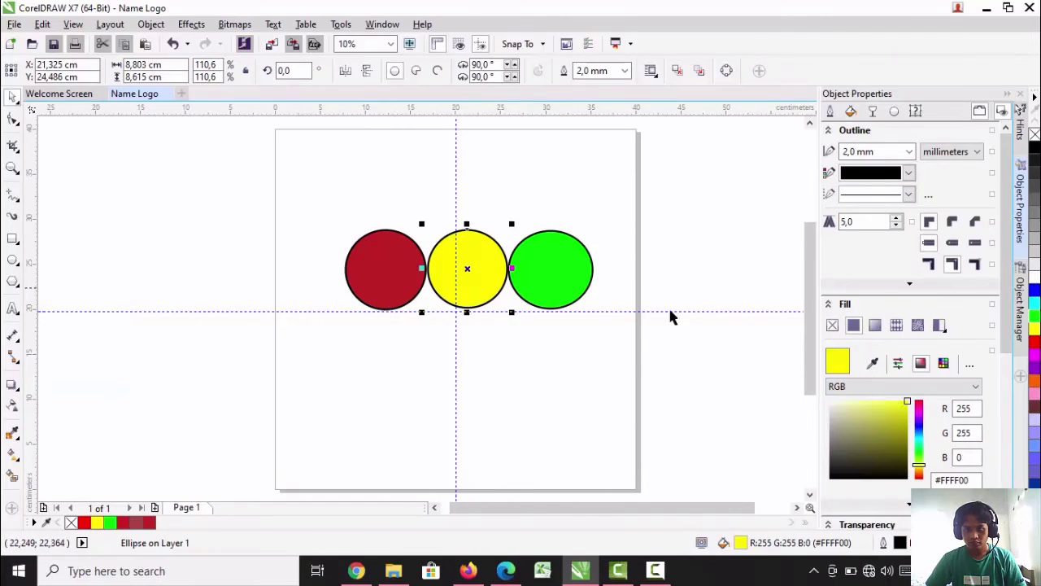
left_click(1034, 342)
left_click(562, 287)
left_click(842, 476)
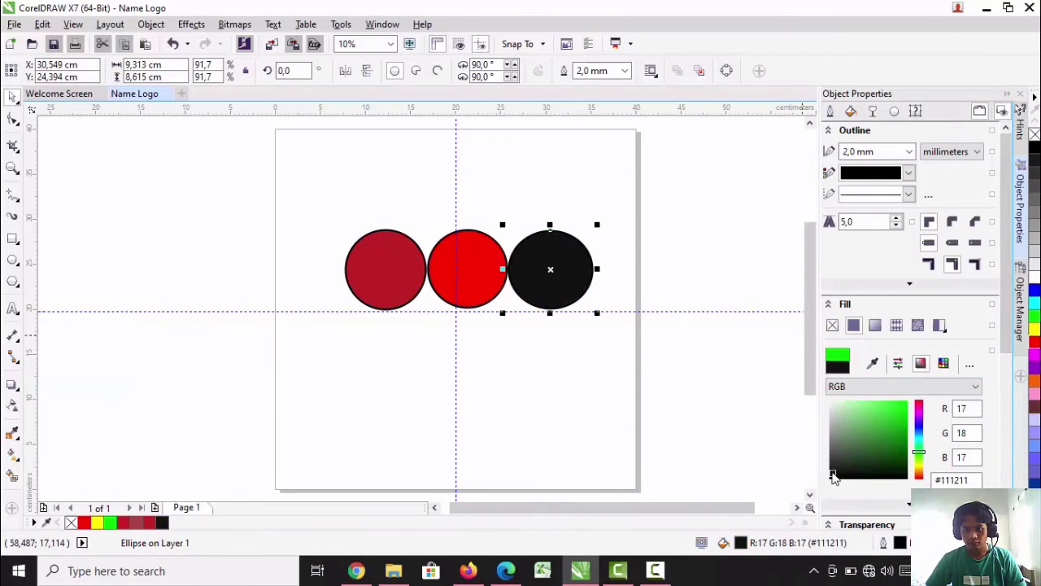
Recolor the first circle muted yellow (#C7C718), the middle circle muted red (#CC2525) and the third circle medium green
left_click(379, 288)
mouse_move(918, 420)
left_mouse_down()
mouse_move(918, 430)
mouse_move(898, 420)
mouse_move(879, 431)
mouse_move(902, 428)
mouse_move(894, 416)
left_mouse_up()
left_click(1035, 329)
left_click(561, 285)
left_click(384, 280)
left_click(464, 267)
right_click(476, 288)
left_click(419, 345)
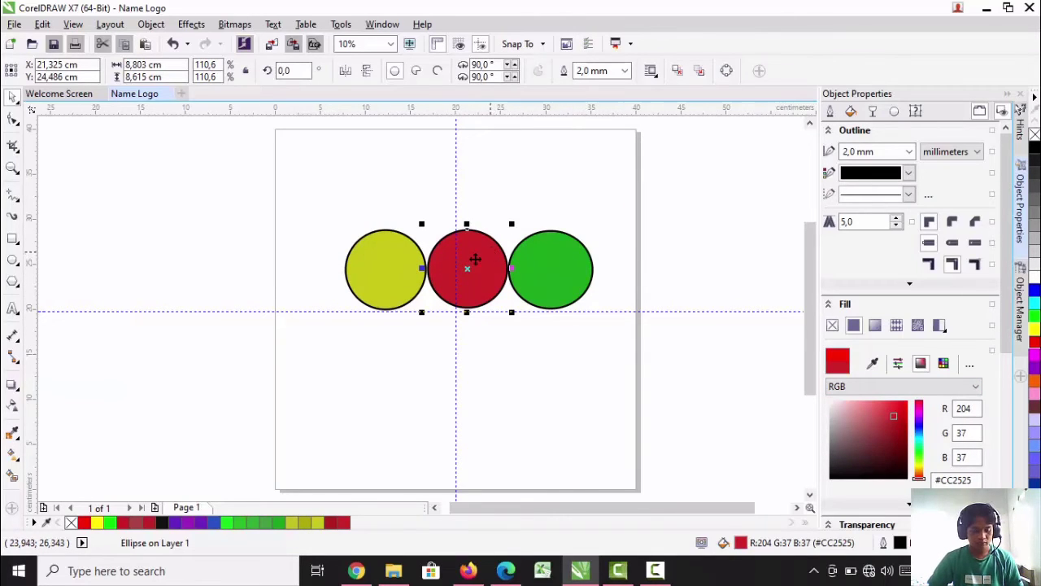
right_click(477, 257)
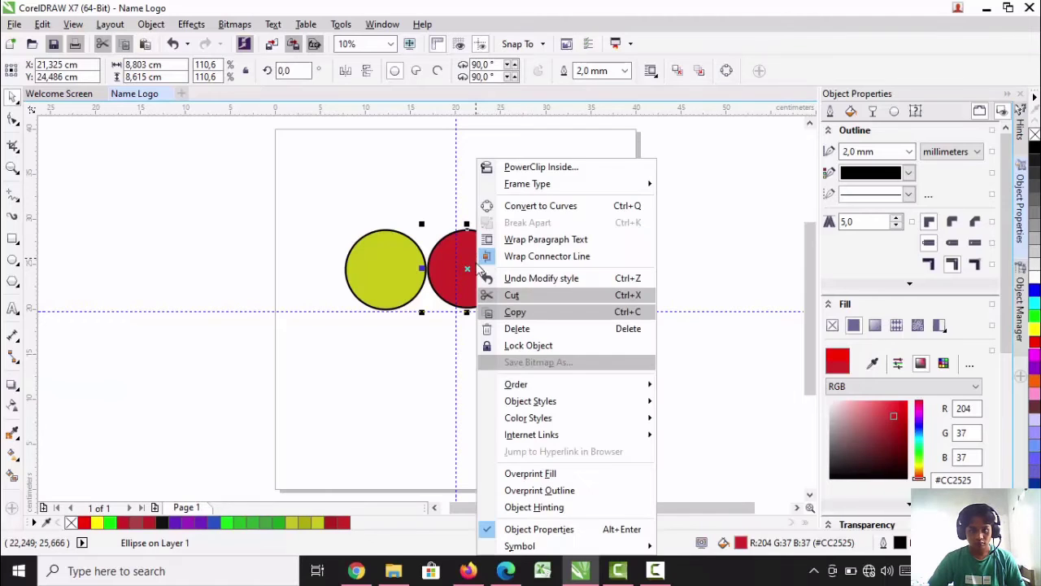
left_click(512, 328)
left_click(480, 284)
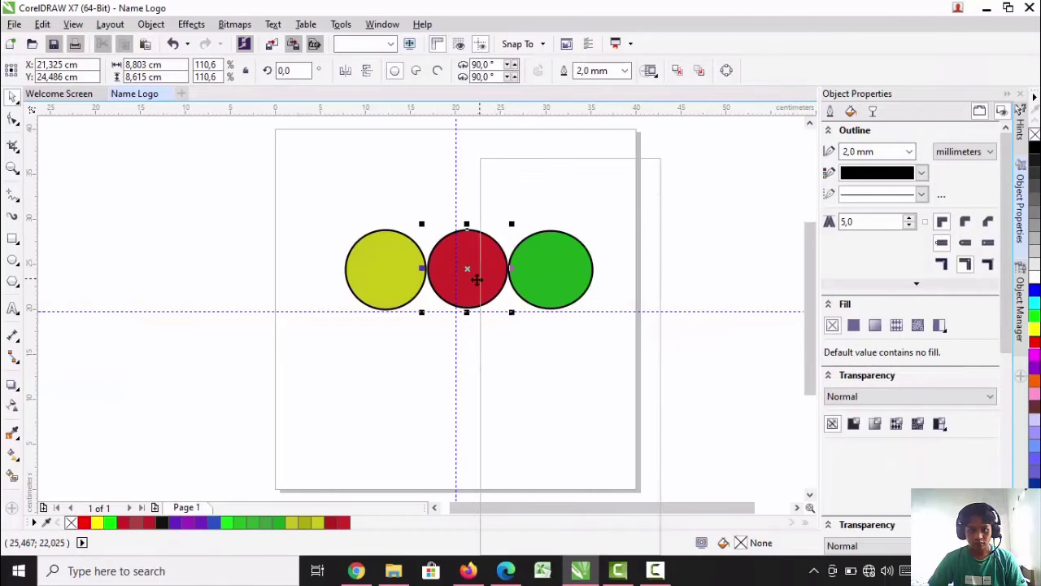
left_click(531, 356)
Rearrange the circles to overlap, with green centered on the vertical guideline in front, yellow on its left and red on its right
left_click(393, 281)
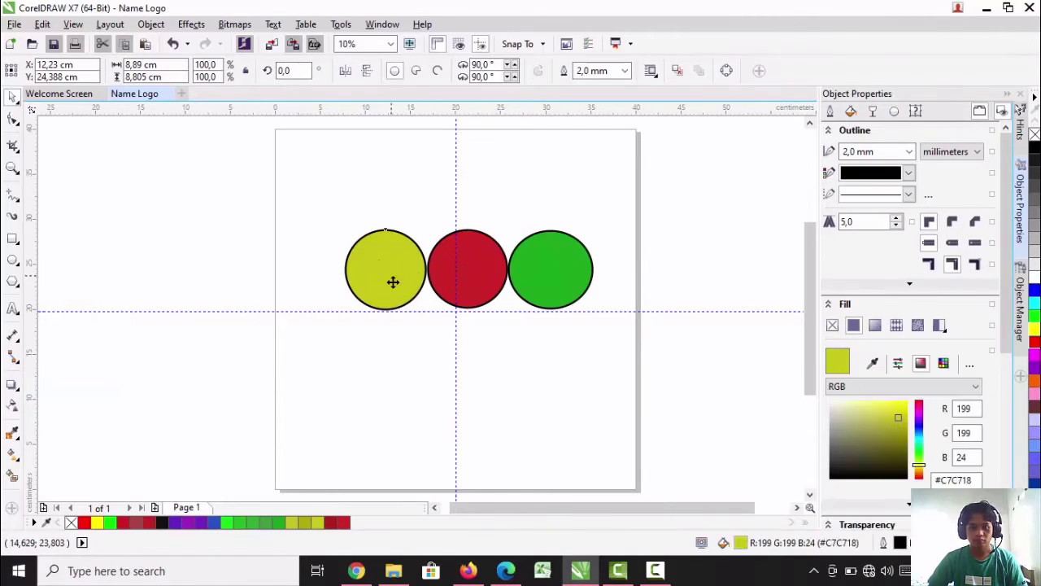
left_click_drag(392, 281, 414, 281)
left_click_drag(556, 282, 603, 287)
left_click_drag(519, 289, 449, 289)
left_click_drag(395, 275, 379, 274)
left_click_drag(584, 282, 516, 279)
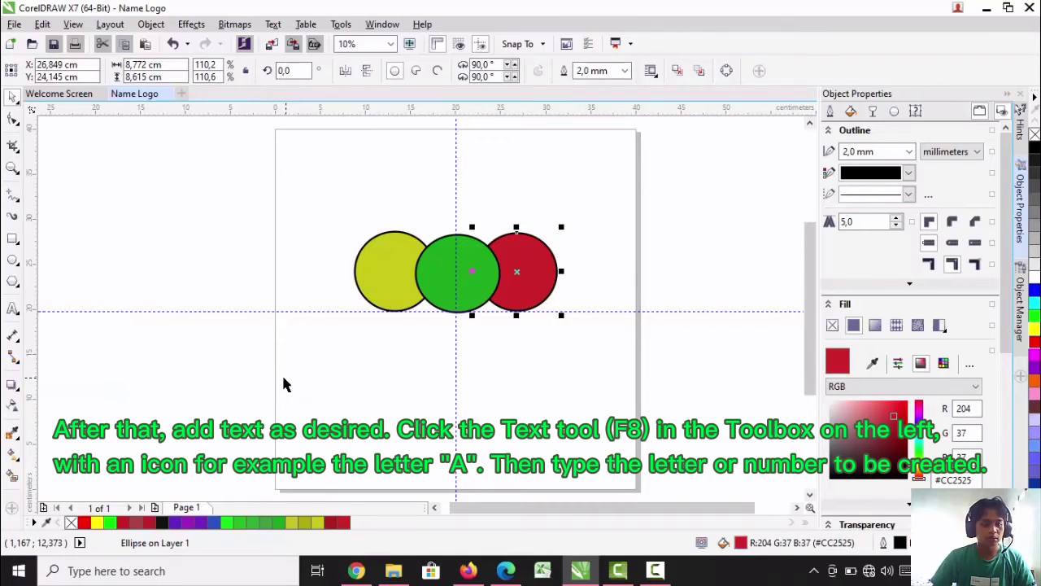
Add the artistic text "A" below the circles and move it to the center of the yellow circle
left_click(14, 312)
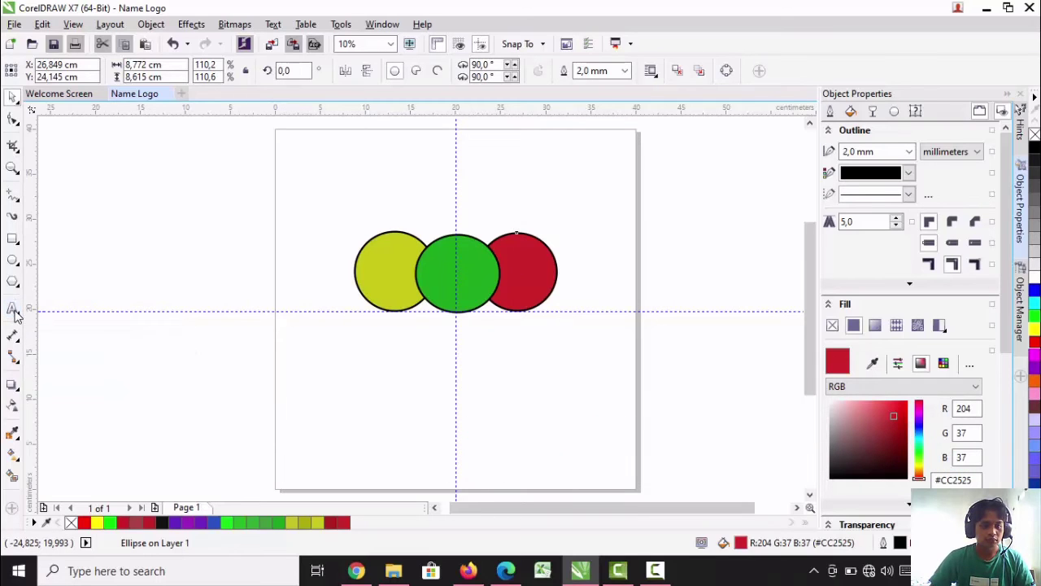
left_click(382, 344)
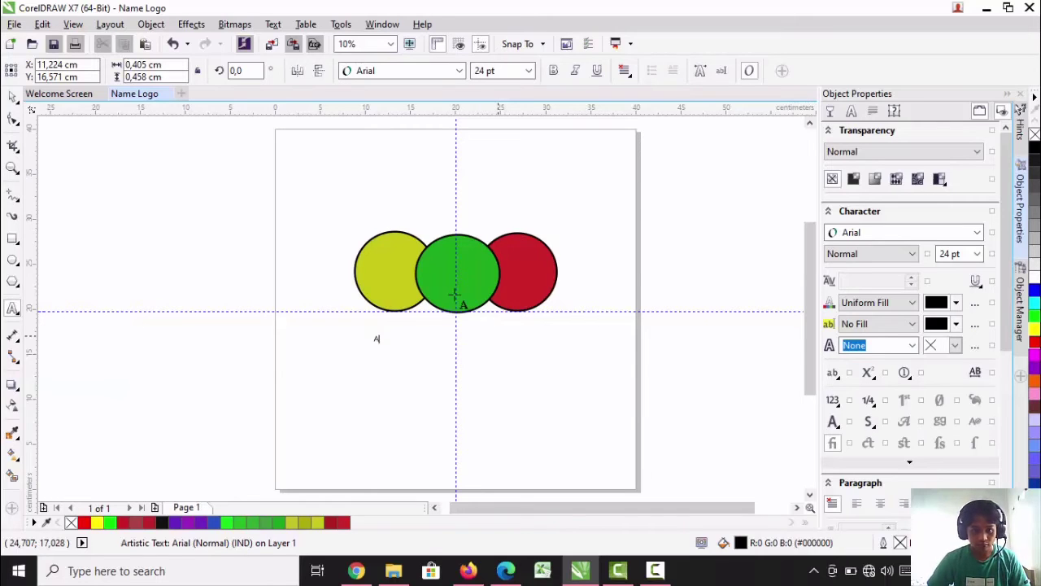
left_click(422, 338)
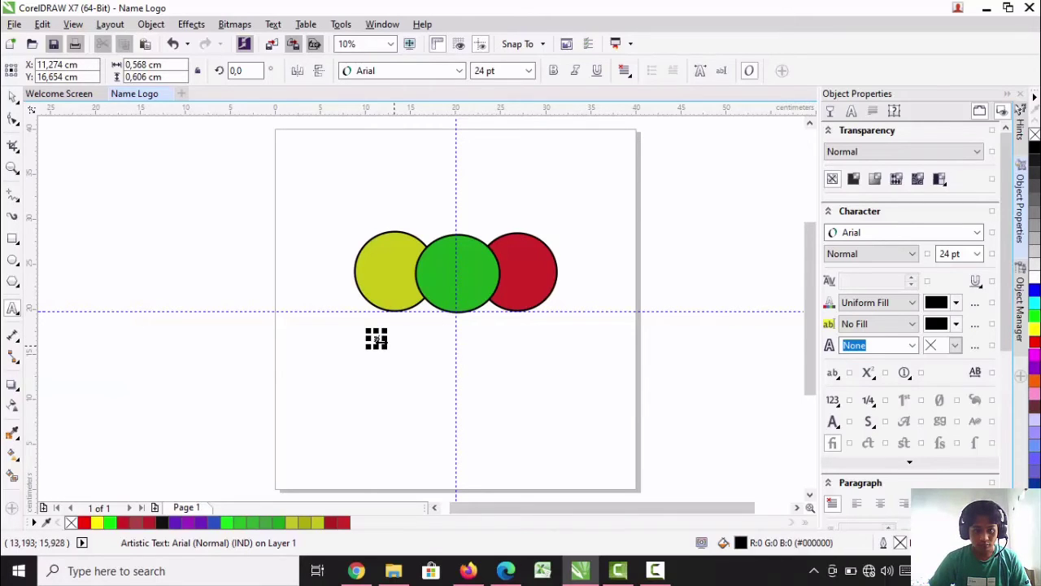
left_click_drag(376, 338, 395, 271)
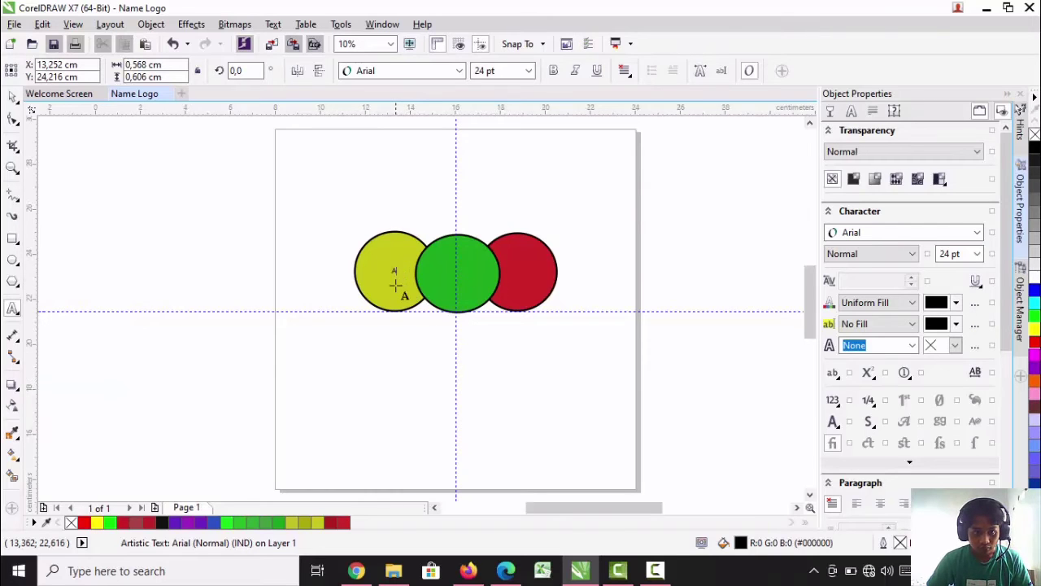
Change the font of the letter A in the yellow circle to Cooper Black
scroll(398, 286, "up", 4)
left_click(403, 213)
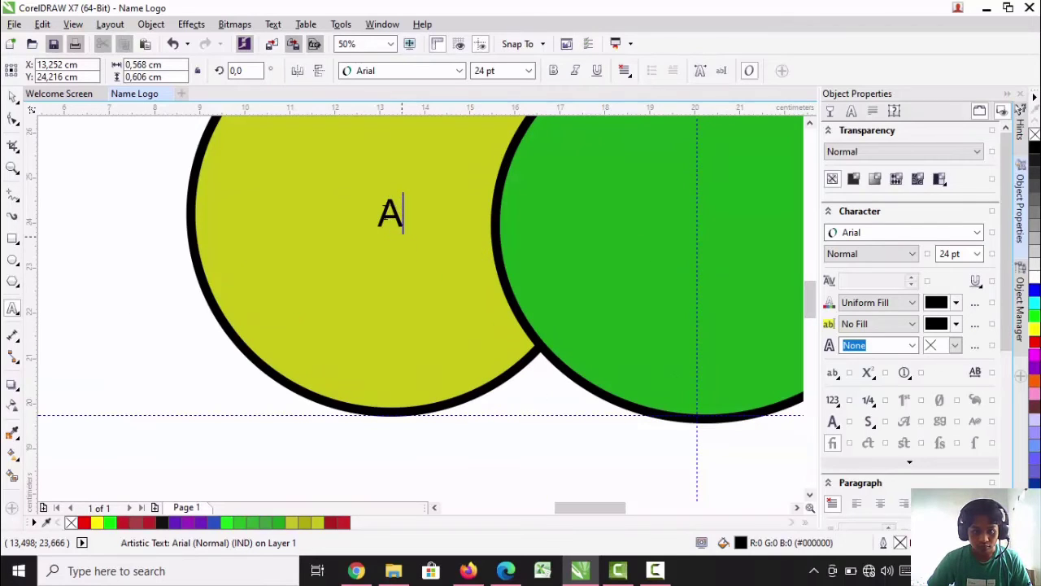
double_click(389, 213)
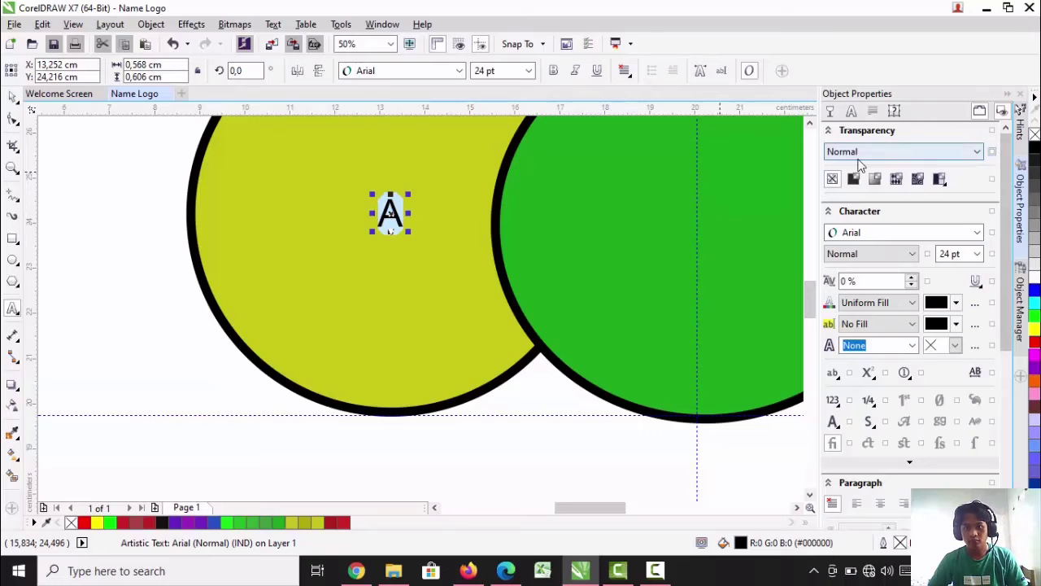
left_click(461, 71)
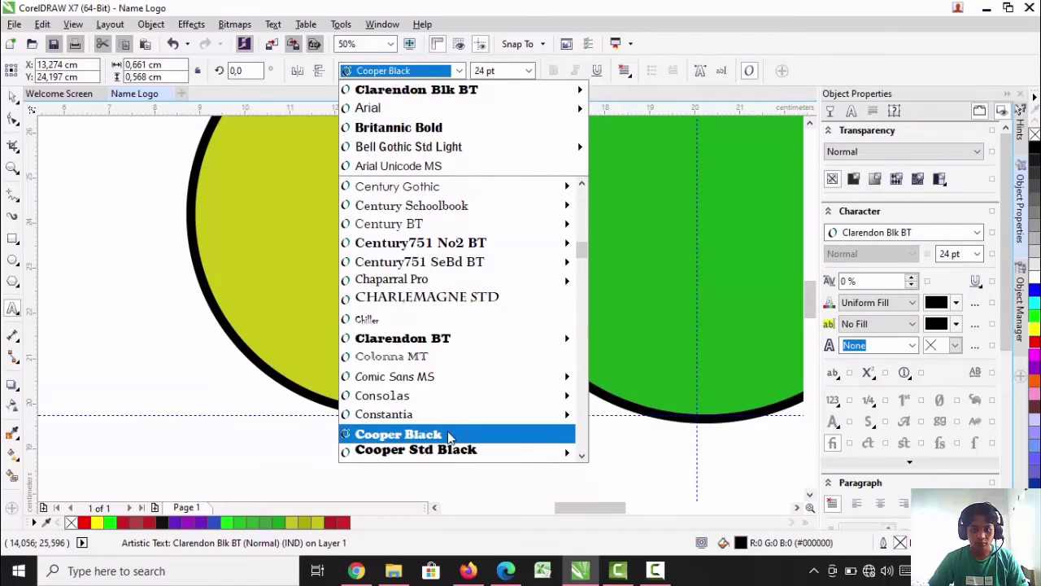
mouse_move(451, 452)
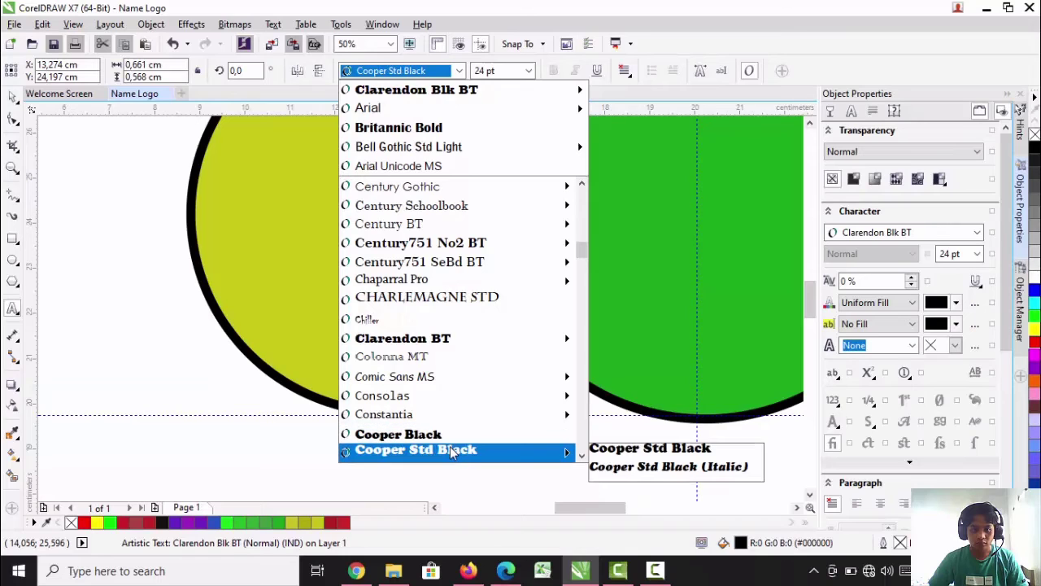
left_click(450, 434)
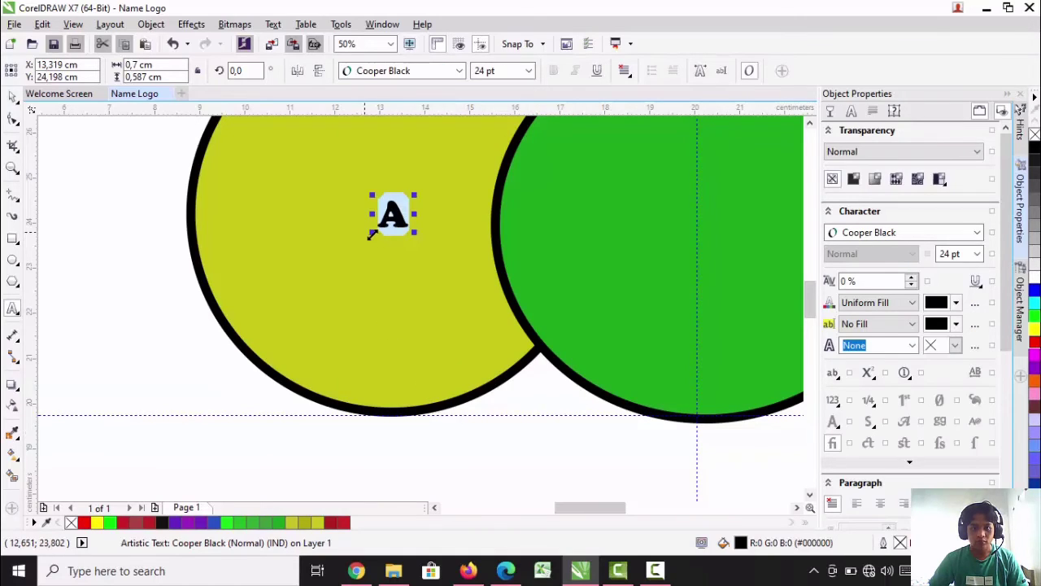
Set the letter A to 100 pt and move it back to the center of the yellow circle
left_click(529, 72)
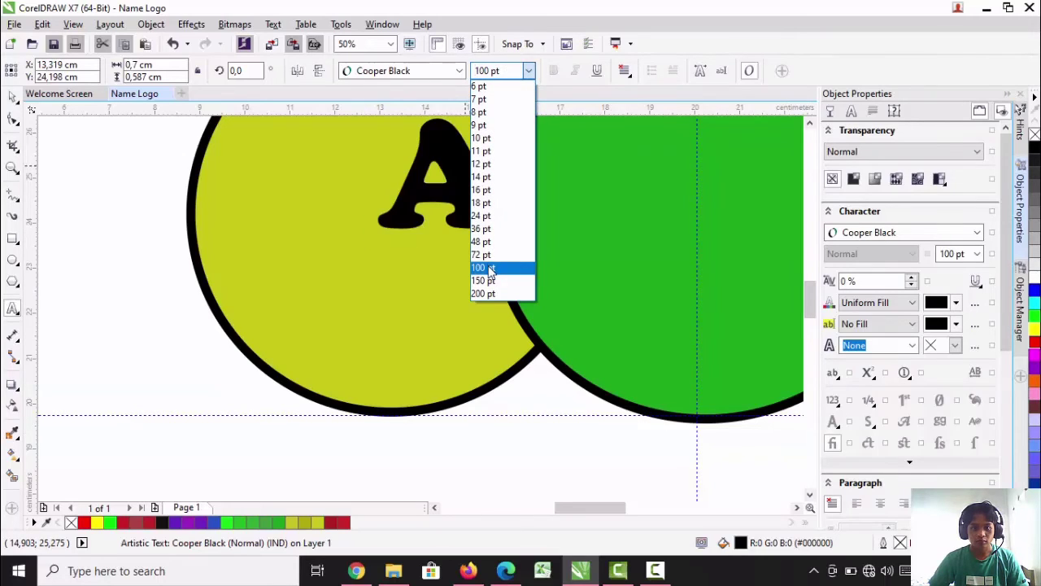
left_click(484, 267)
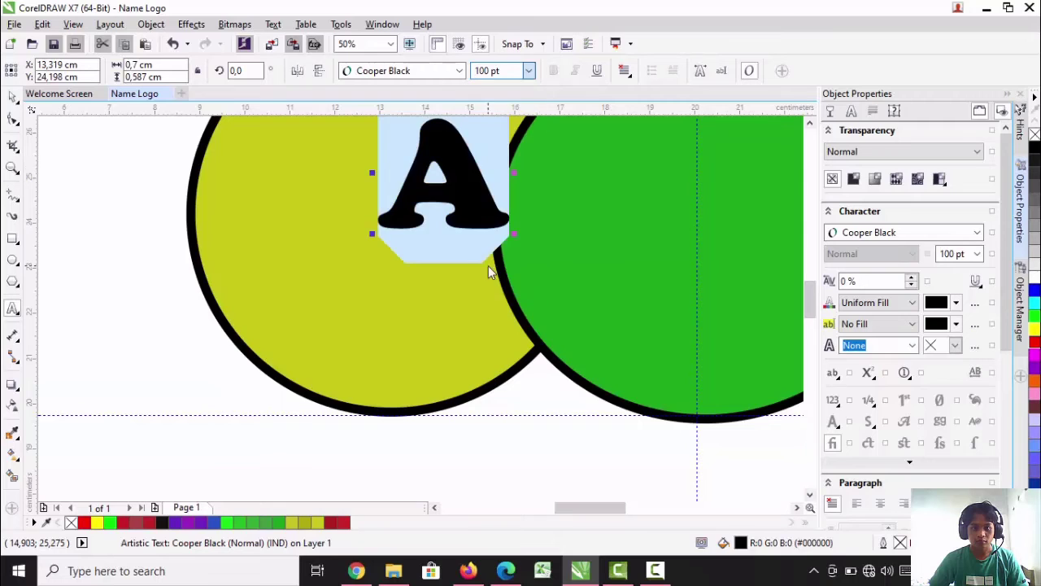
scroll(443, 174, "up", 1)
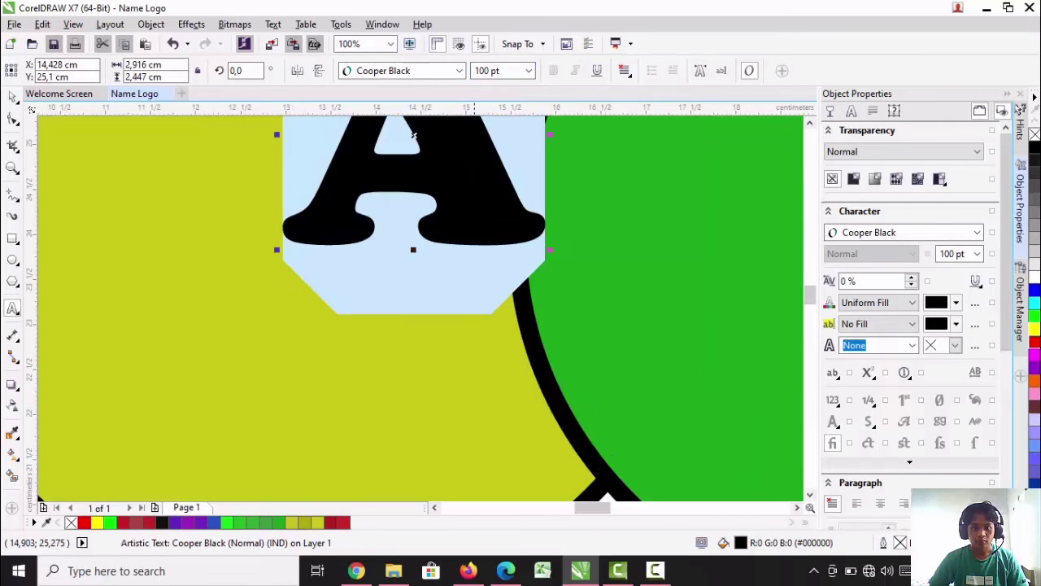
scroll(456, 190, "down", 2)
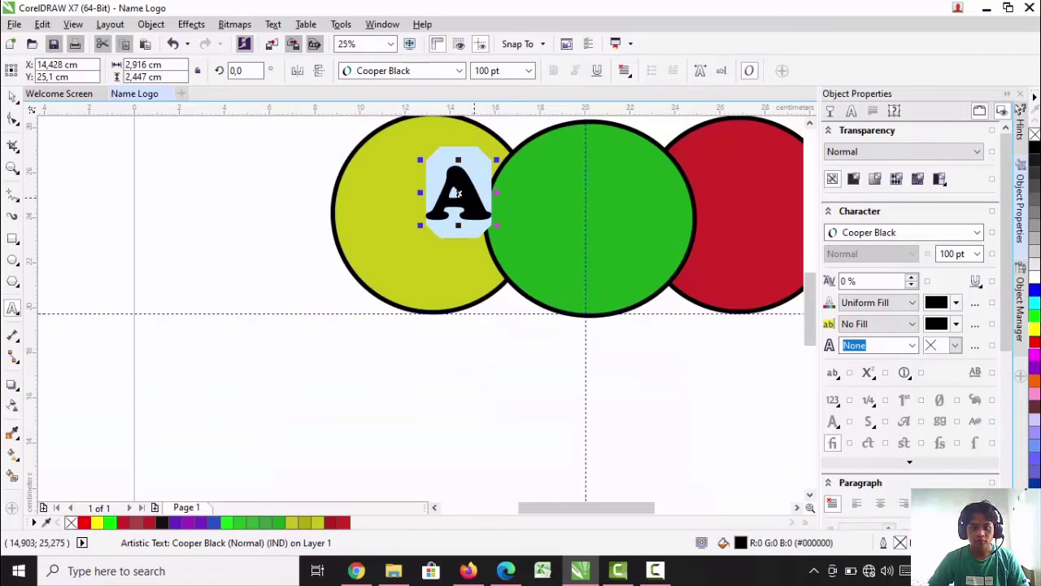
left_click_drag(457, 193, 430, 202)
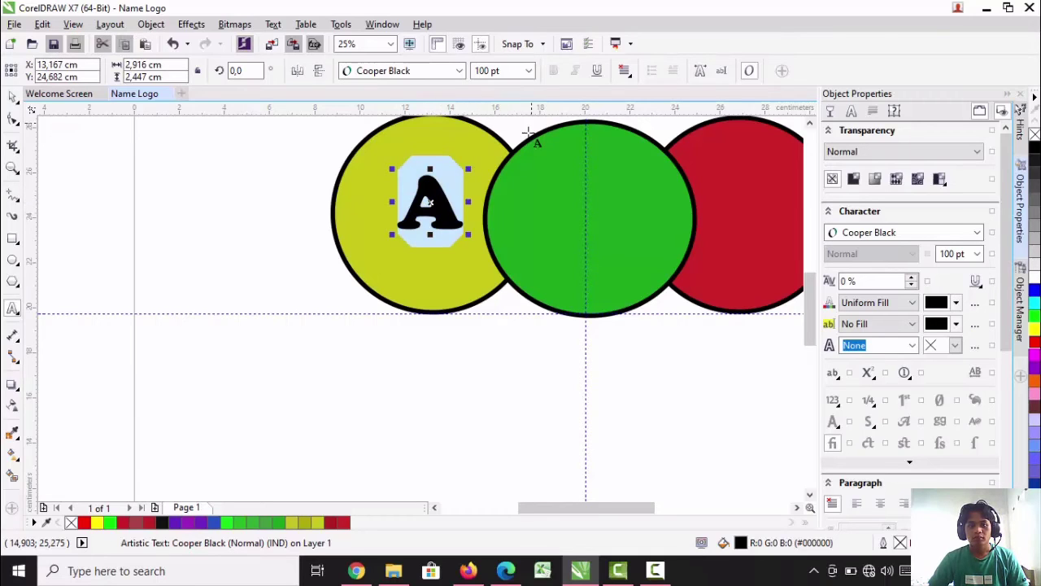
Add the letter "D" in Cooper Black at 100 pt and center it in the green circle
left_click(576, 208)
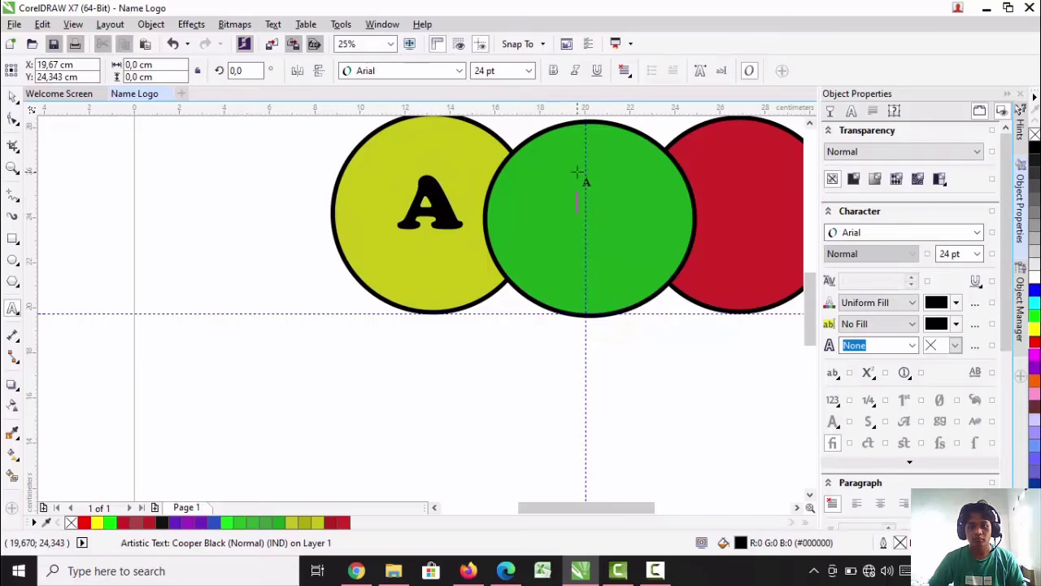
type("D")
left_click_drag(602, 204, 581, 202)
left_click(460, 71)
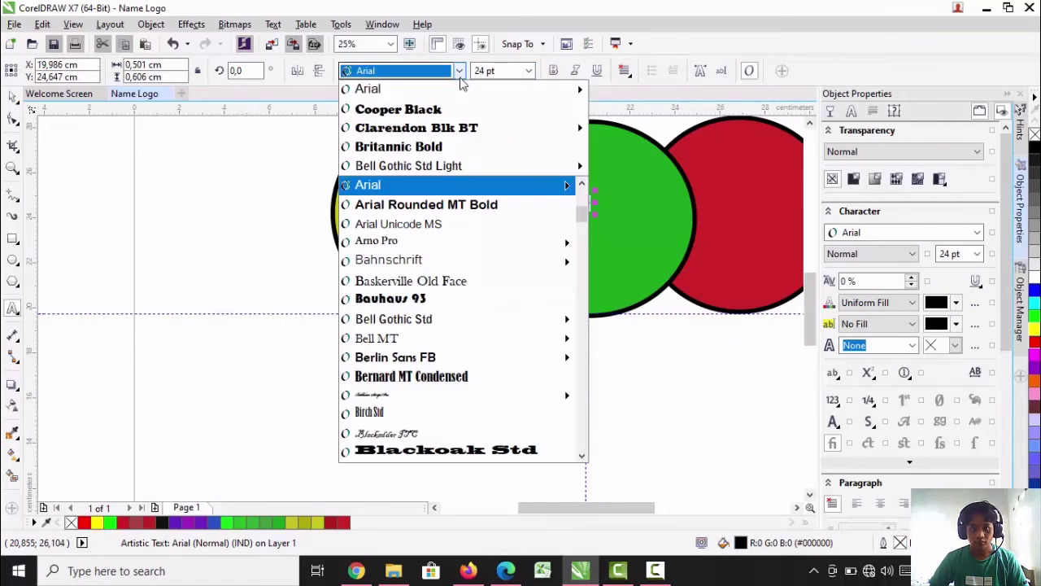
left_click(398, 109)
left_click(528, 71)
left_click(503, 270)
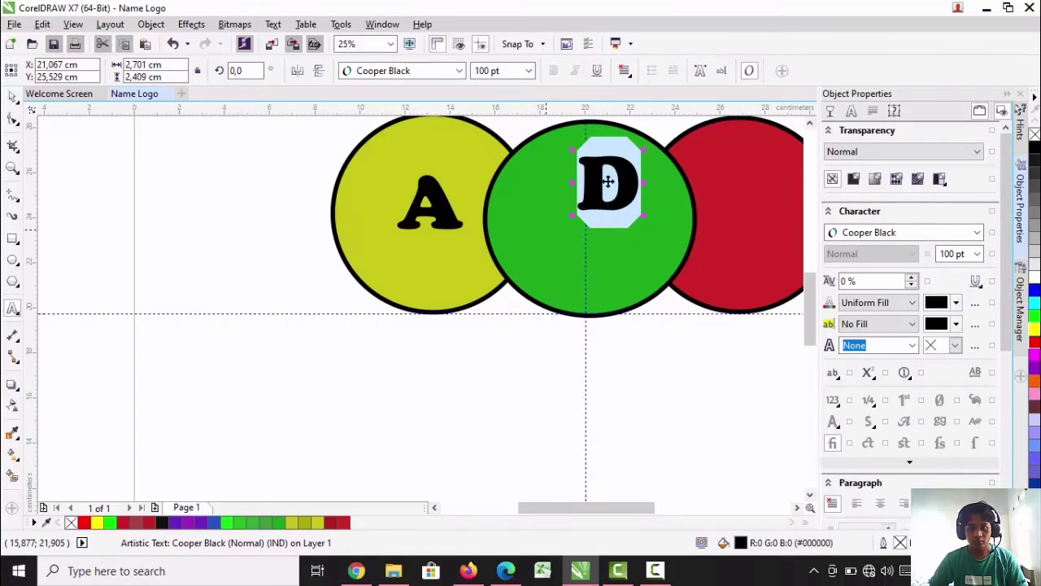
left_click_drag(608, 181, 590, 209)
Add the letter "S" in Cooper Black at 100 pt and move it to the middle of the red circle
left_click_drag(548, 507, 580, 507)
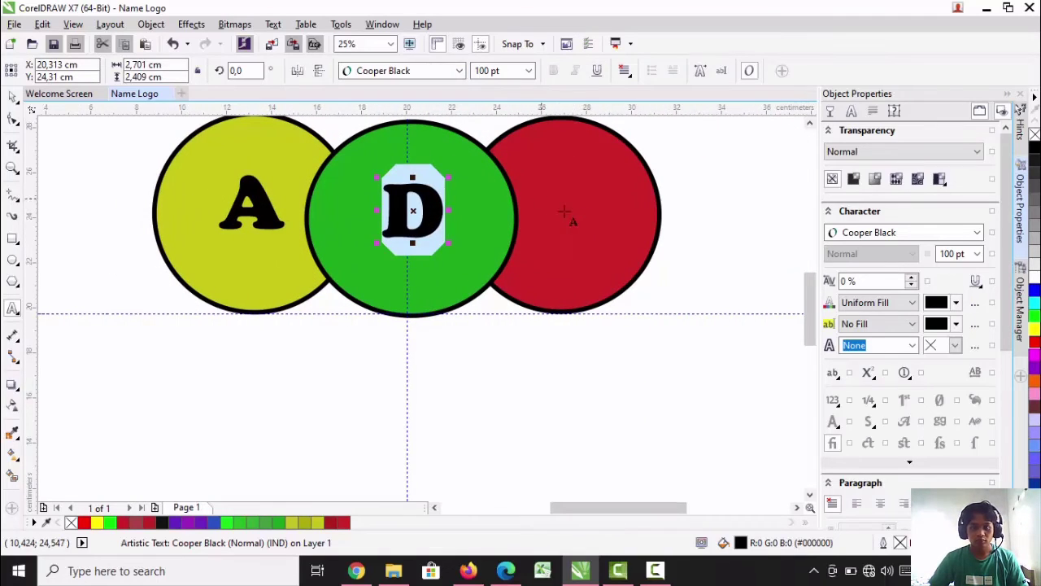
left_click(564, 213)
left_click(459, 71)
left_click(439, 113)
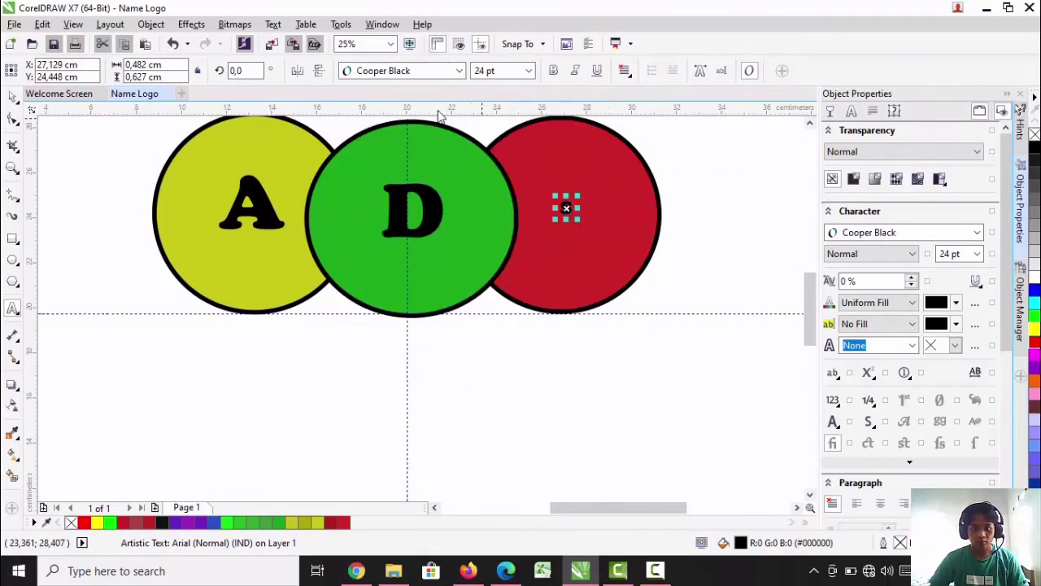
left_click(529, 71)
left_click(497, 267)
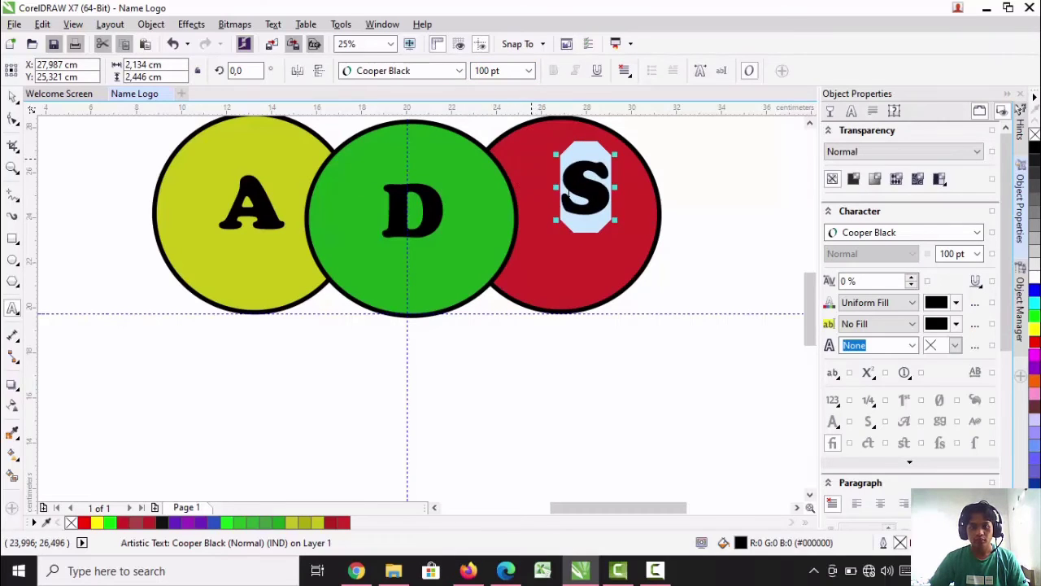
left_click_drag(583, 187, 571, 207)
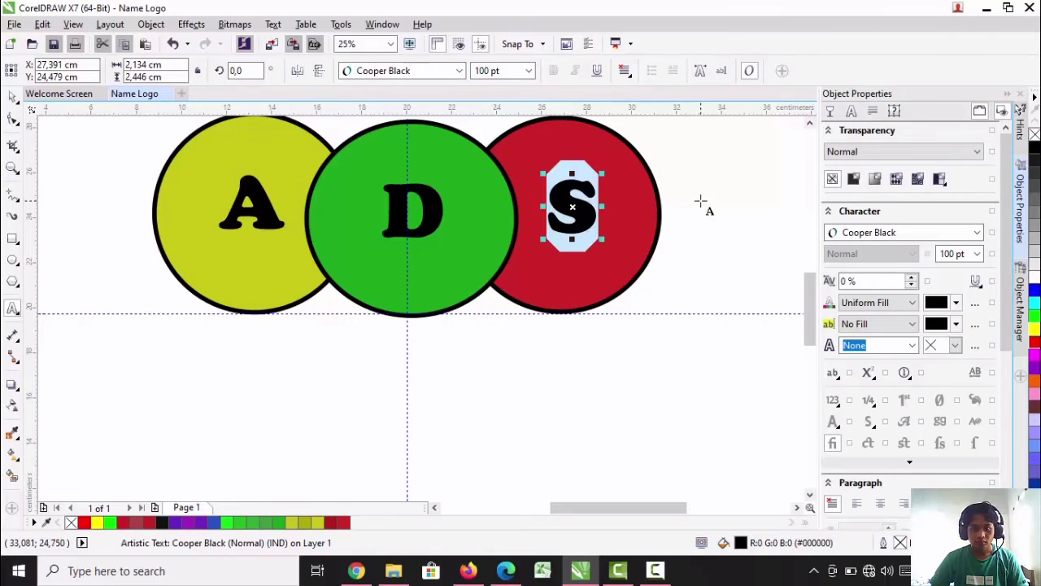
Start a new artistic text below the yellow circle with the person's first name in capitals
left_click(254, 358)
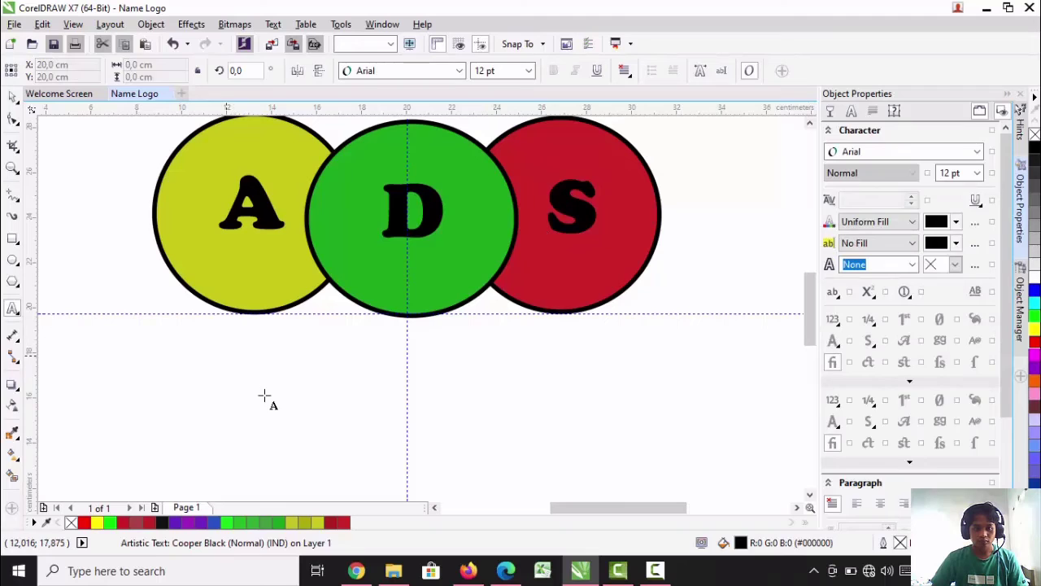
left_click(254, 355)
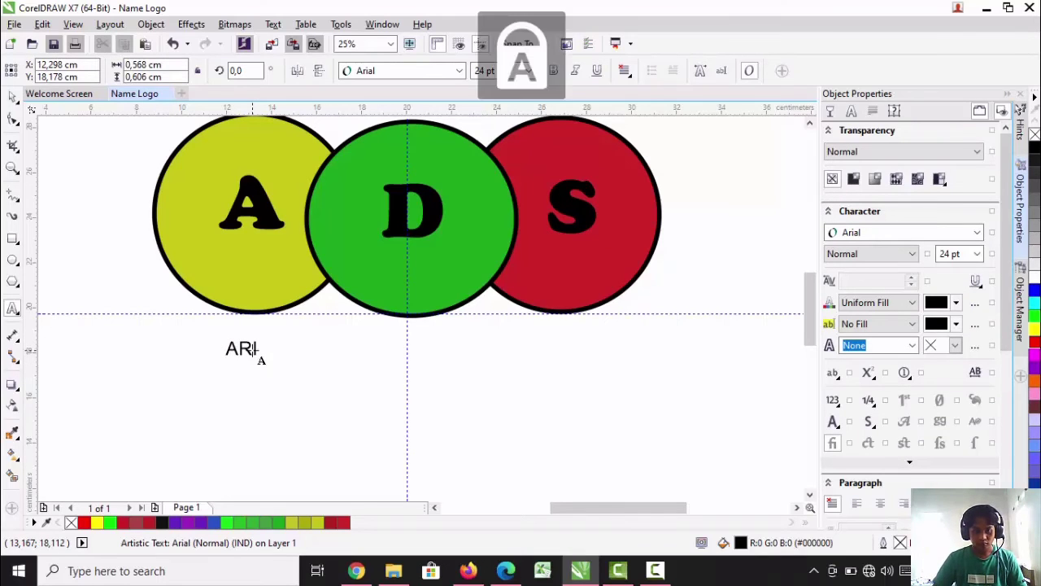
left_click(318, 353)
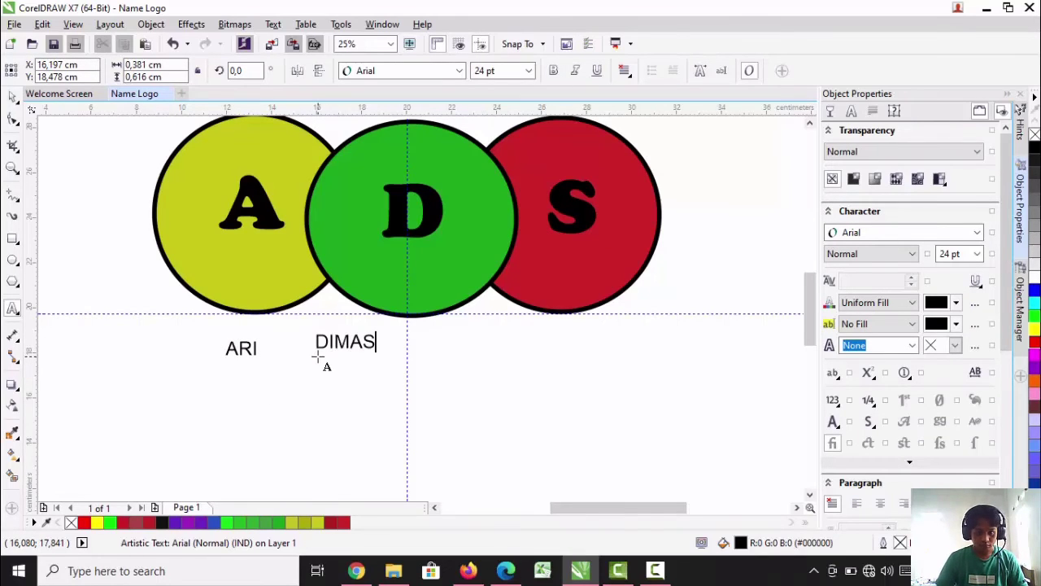
Extend the first-name text to the person's full name in capitals and center it on the vertical guideline below the circles
left_click(262, 351)
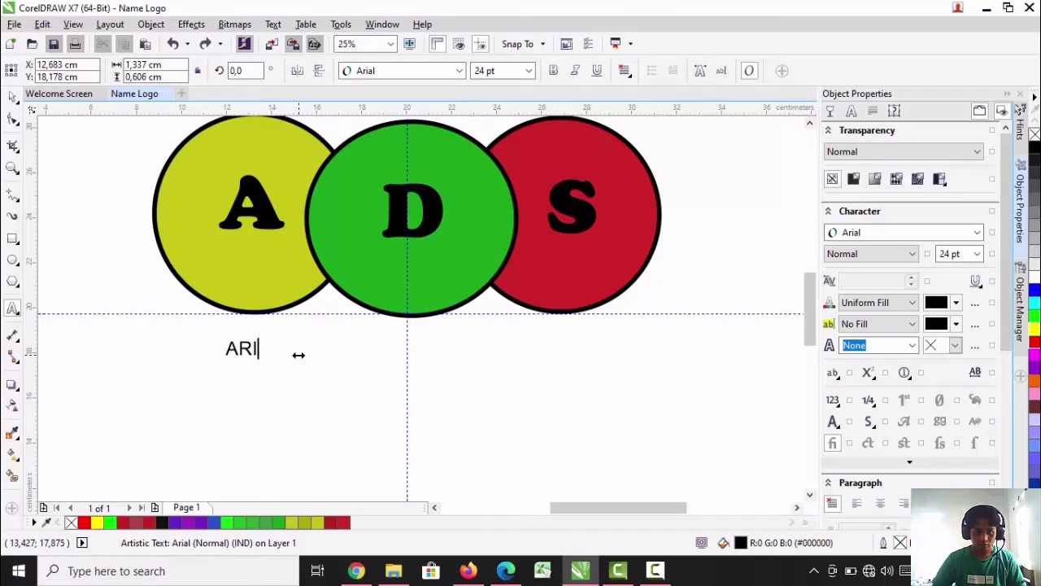
type("dIMA")
key("BackSpace")
key("BackSpace")
key("BackSpace")
key("BackSpace")
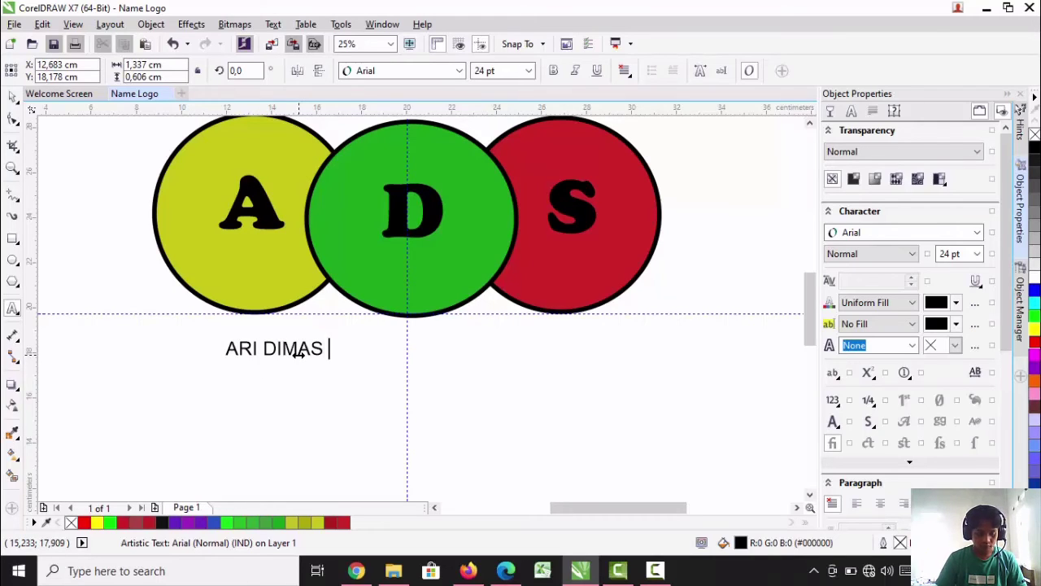
key("ctrl+space")
left_click_drag(323, 349, 408, 351)
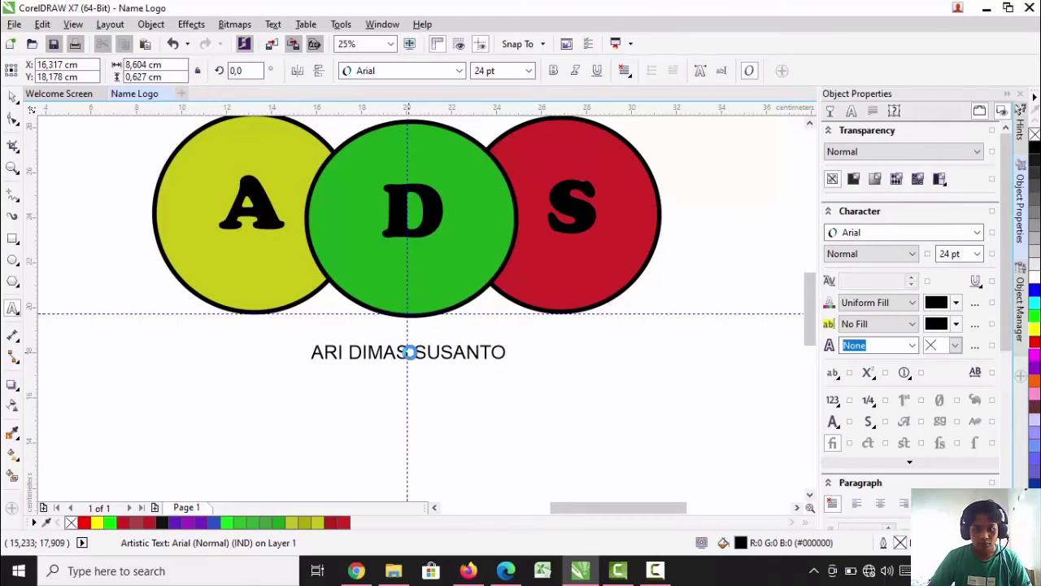
Change the font of the full-name text to Copperplate Gothic Bold
left_click_drag(502, 352, 311, 352)
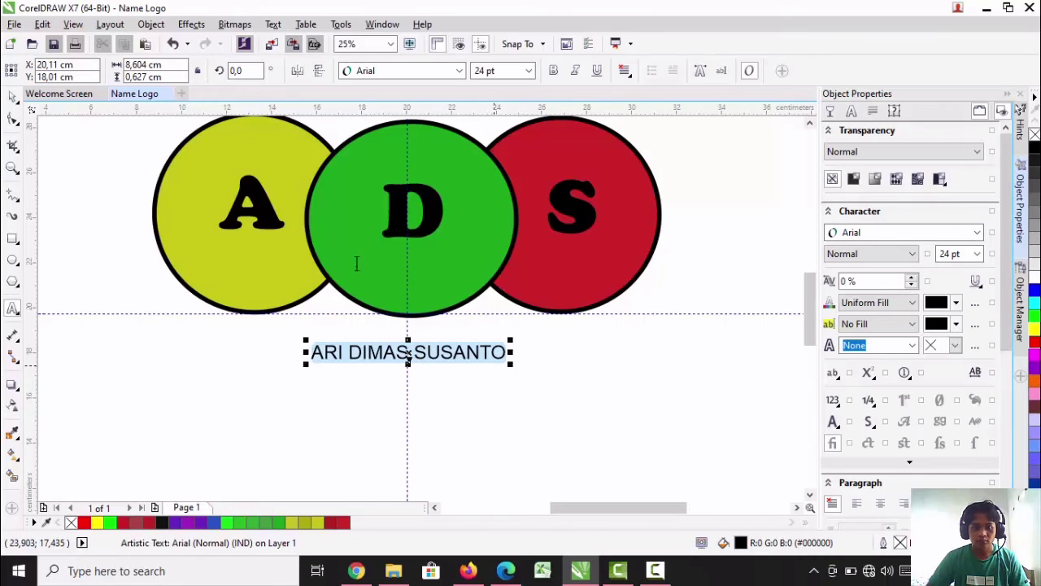
left_click(459, 71)
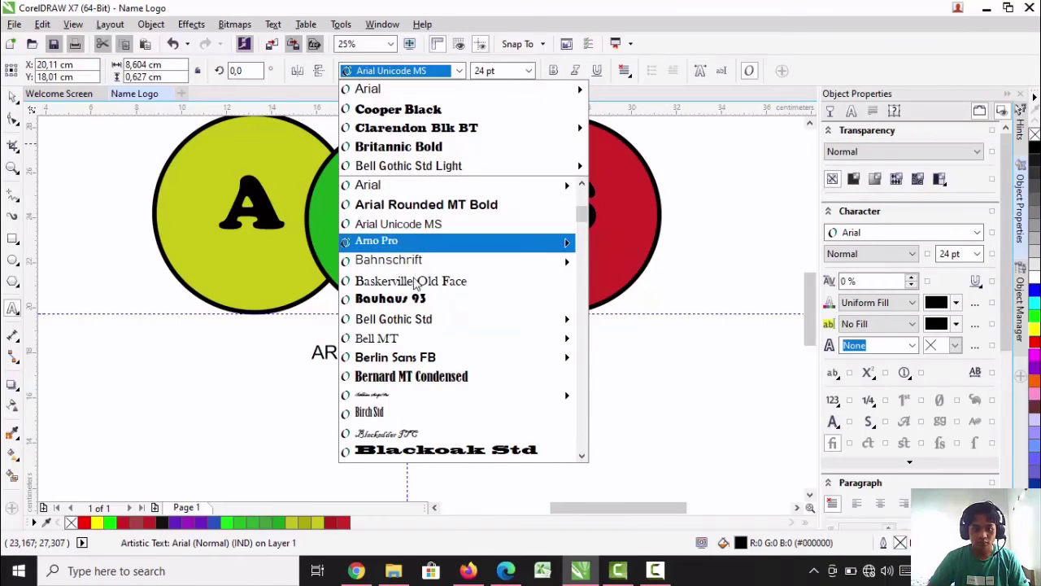
mouse_move(416, 362)
scroll(416, 364, "down", 3)
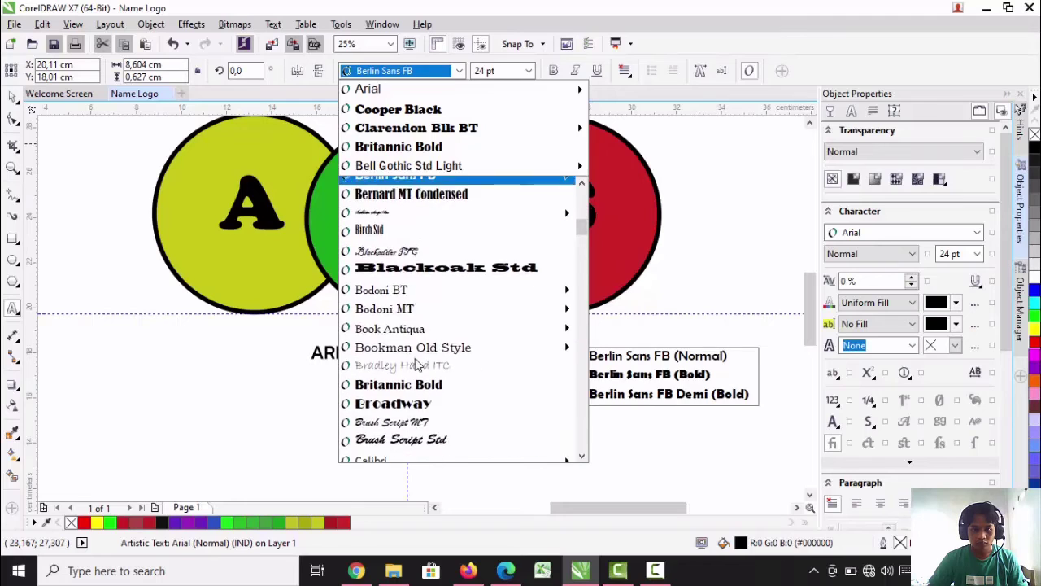
scroll(417, 363, "down", 3)
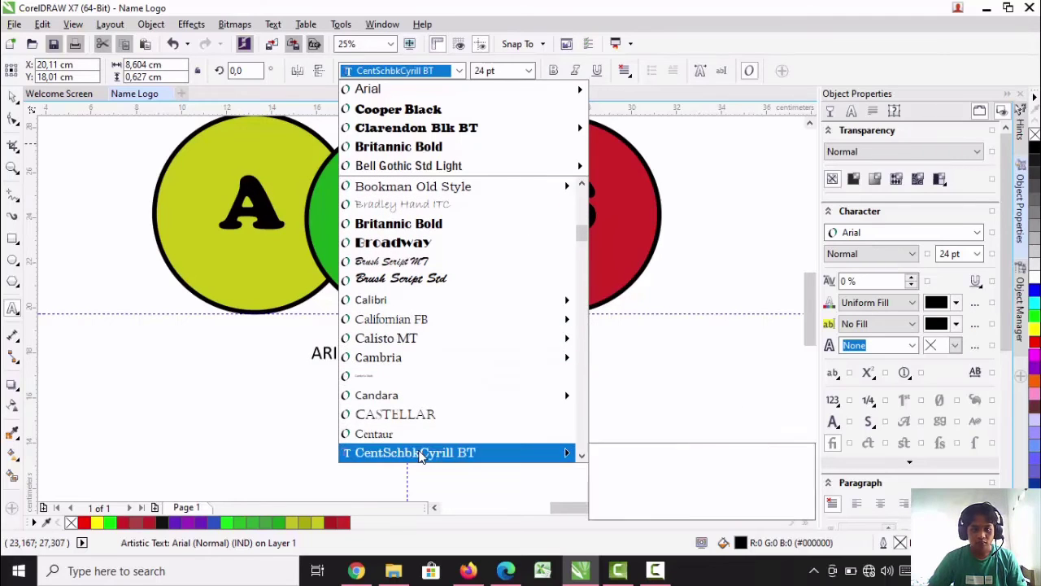
scroll(421, 423, "down", 4)
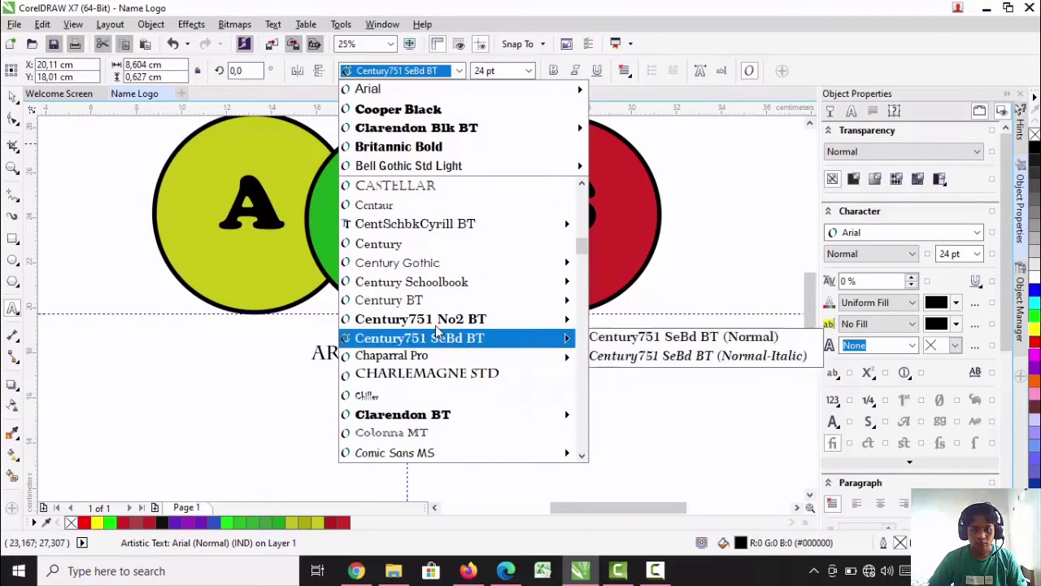
scroll(439, 342, "down", 2)
left_click(452, 433)
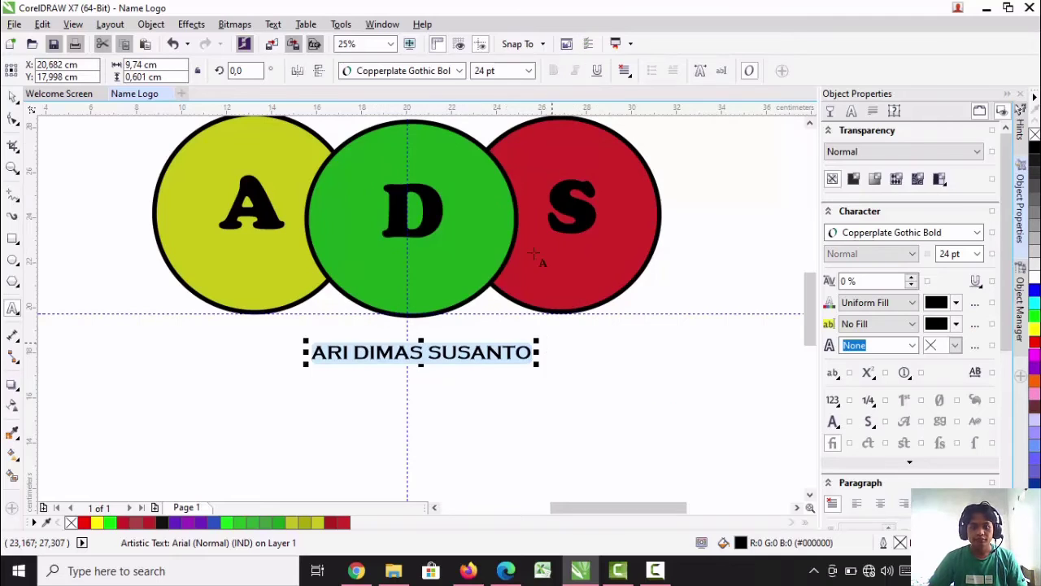
Enlarge the full-name text to 48 pt and recenter it beneath the three circles
left_click(529, 71)
left_click(503, 225)
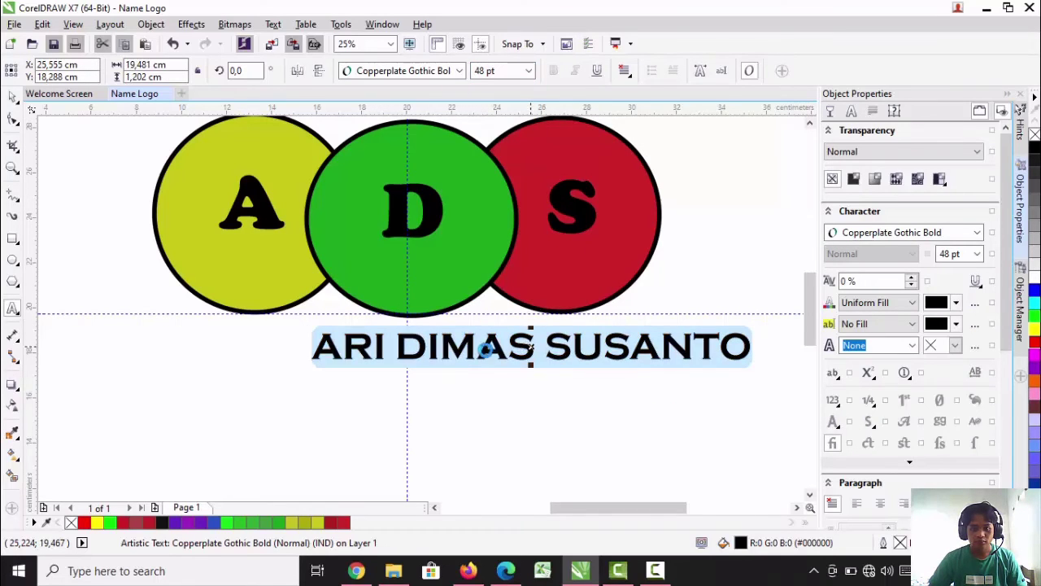
left_click_drag(529, 348, 417, 349)
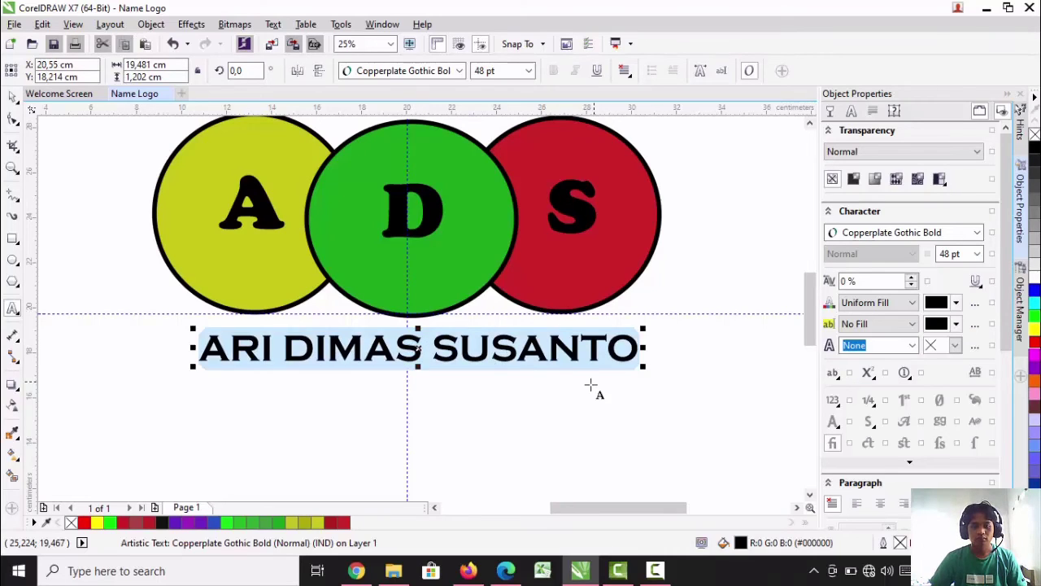
Nudge the letter D slightly down inside the green circle and deselect it
scroll(616, 391, "down", 2)
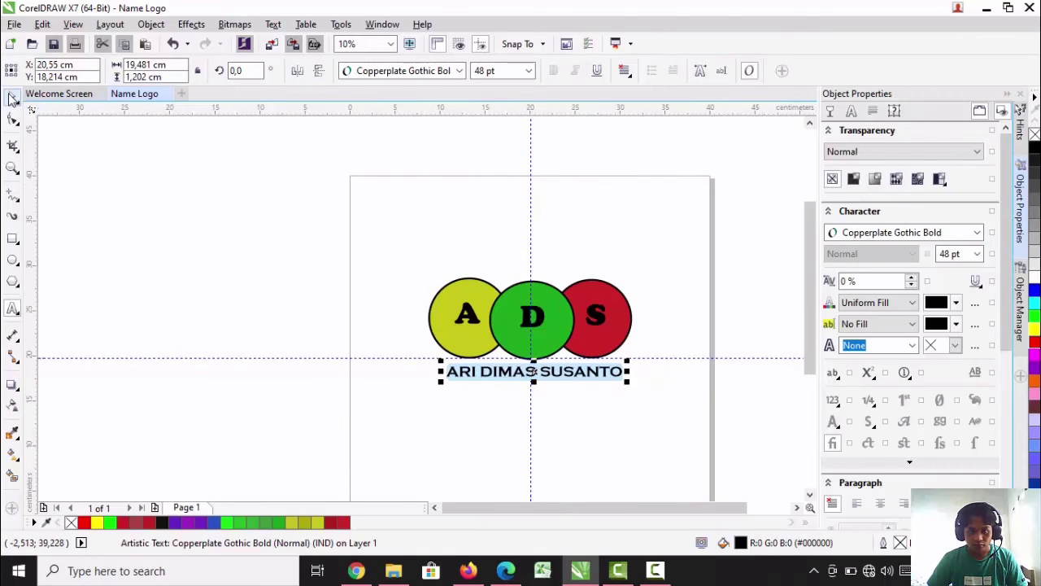
left_click(13, 97)
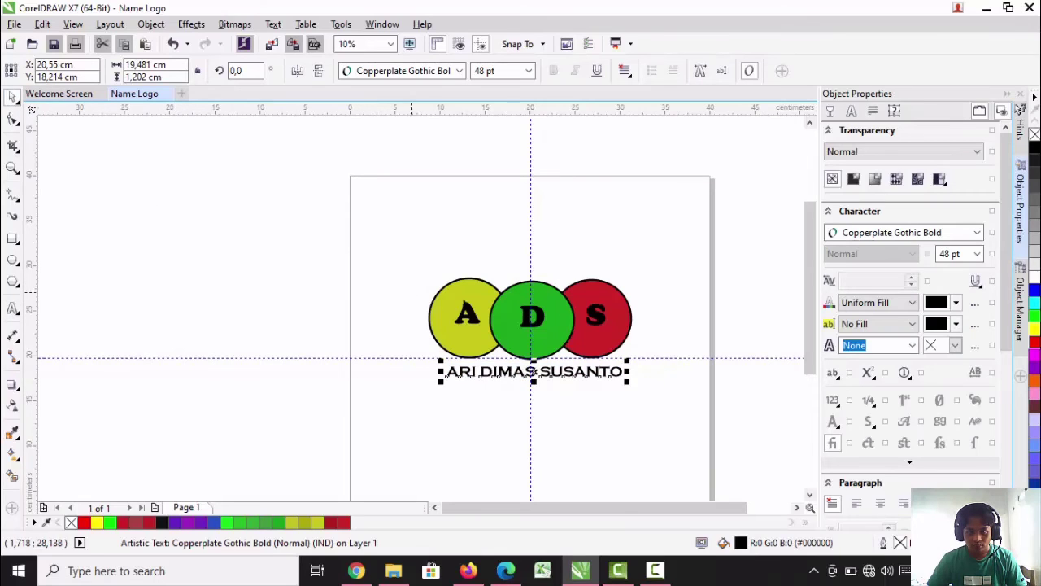
key("Escape")
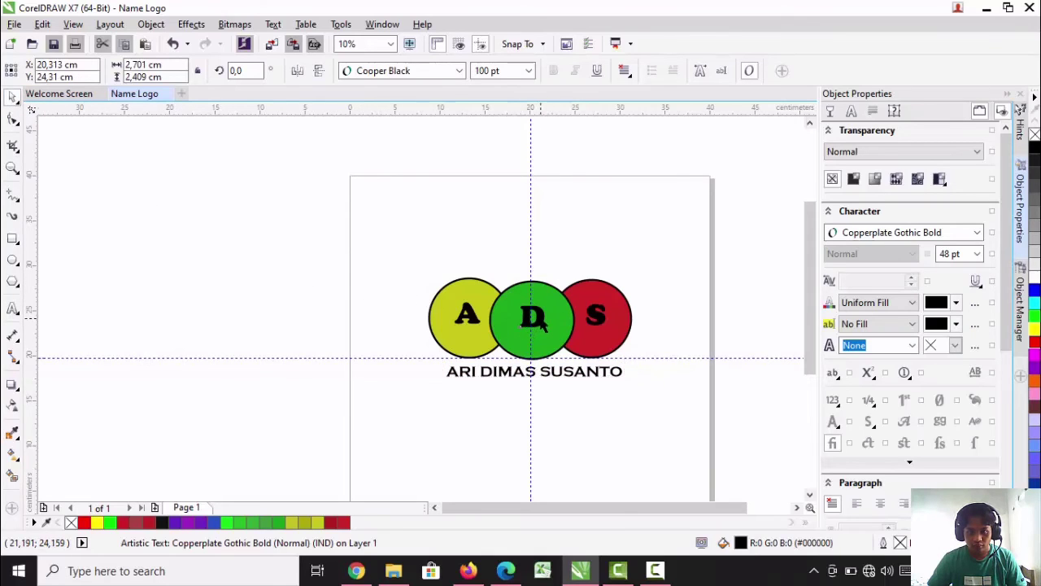
left_click(542, 322)
key("Down")
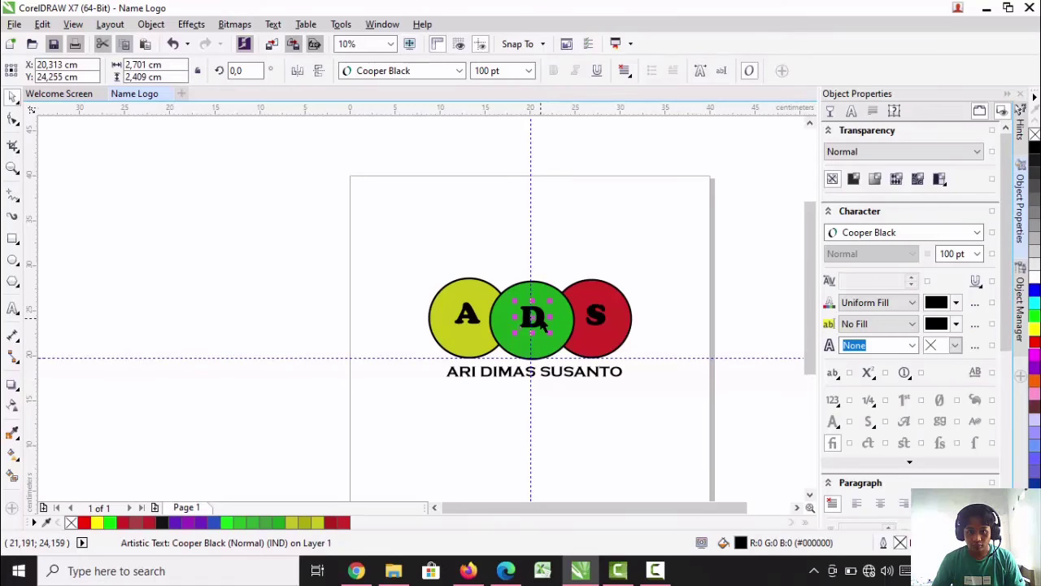
left_click(660, 254)
scroll(660, 254, "down", 1)
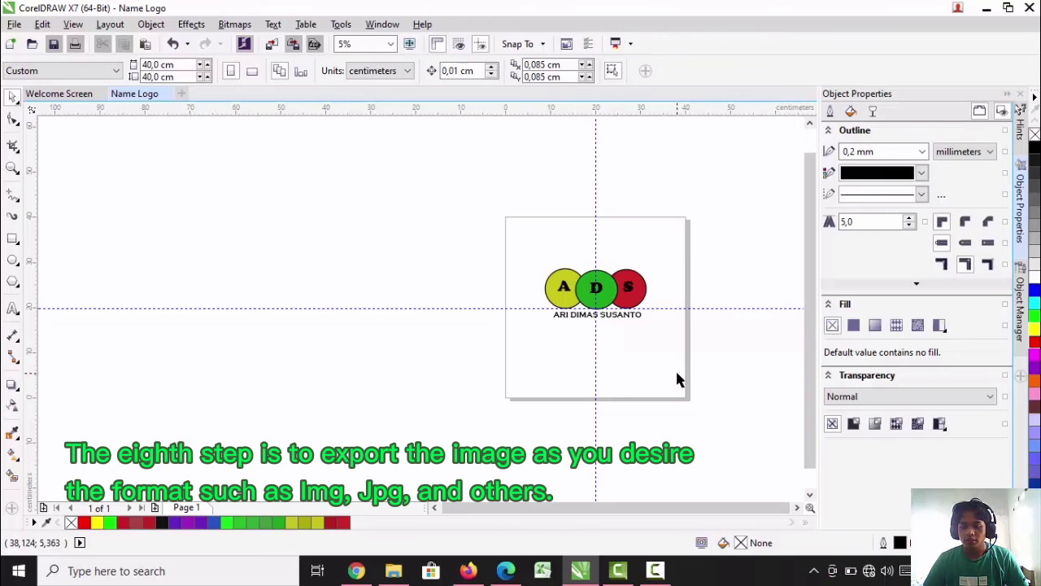
Save the name logo document
left_click(14, 25)
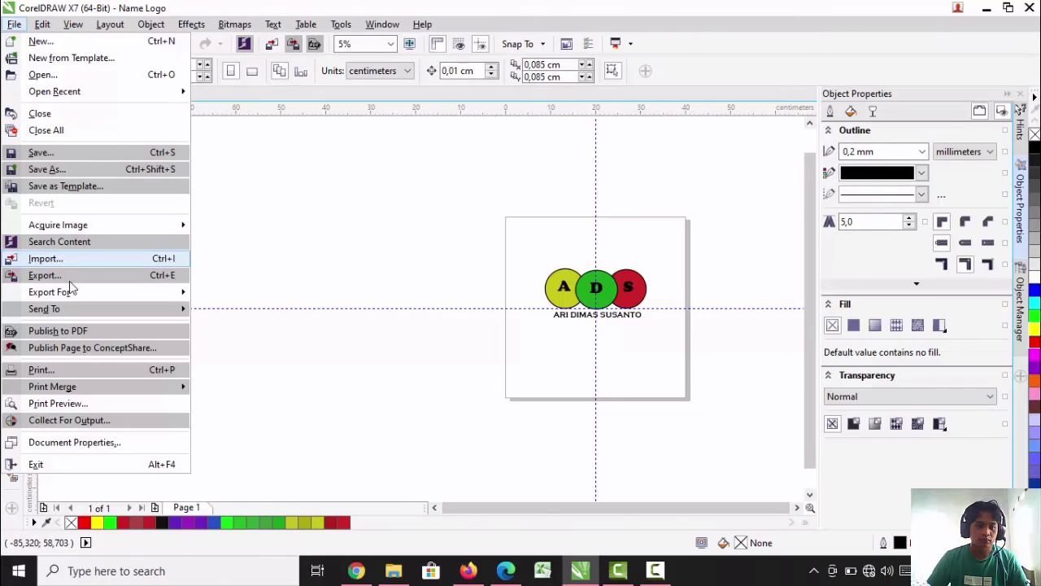
mouse_move(71, 298)
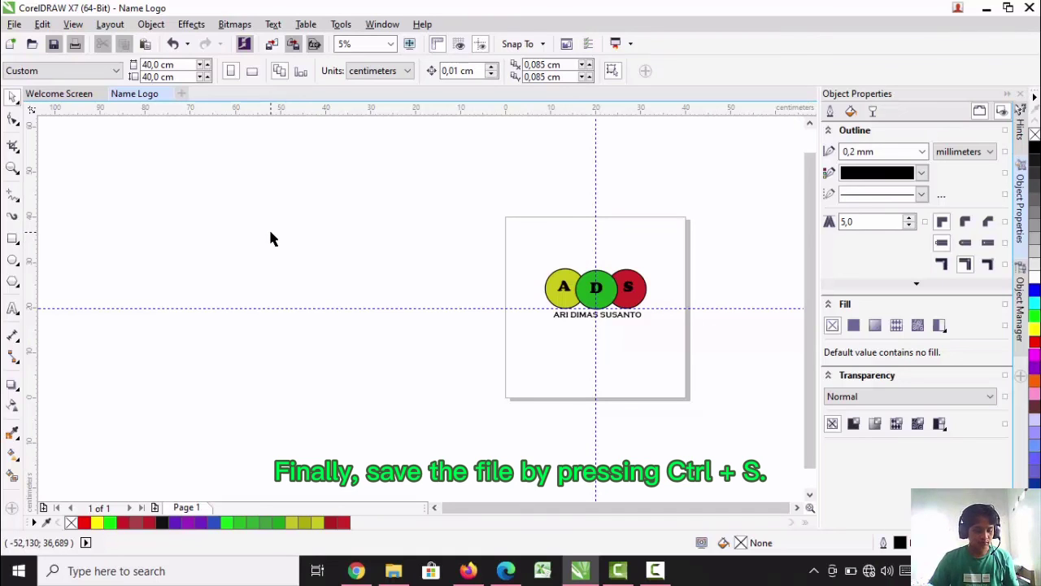
left_click(11, 23)
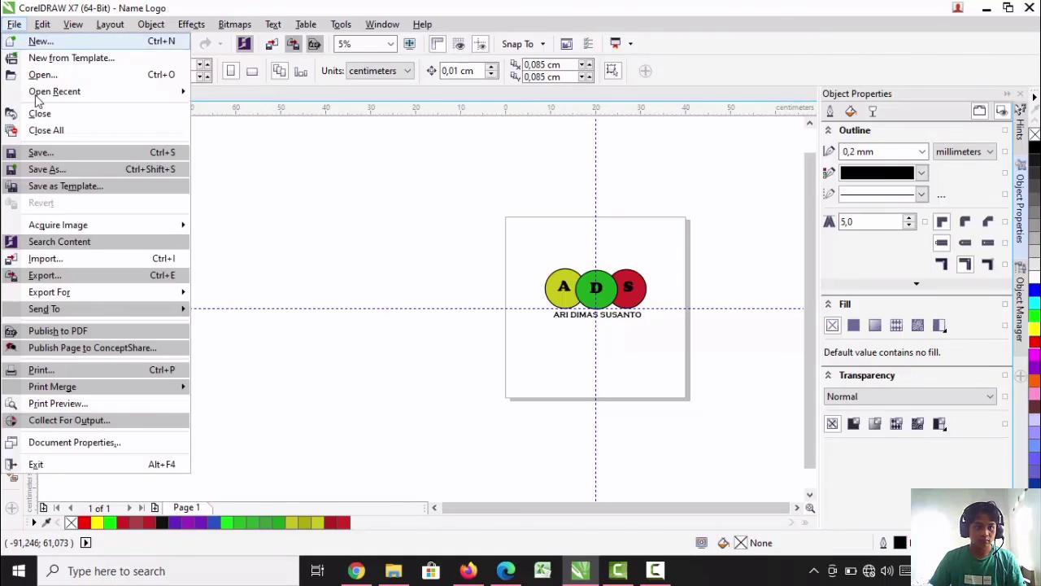
left_click(54, 152)
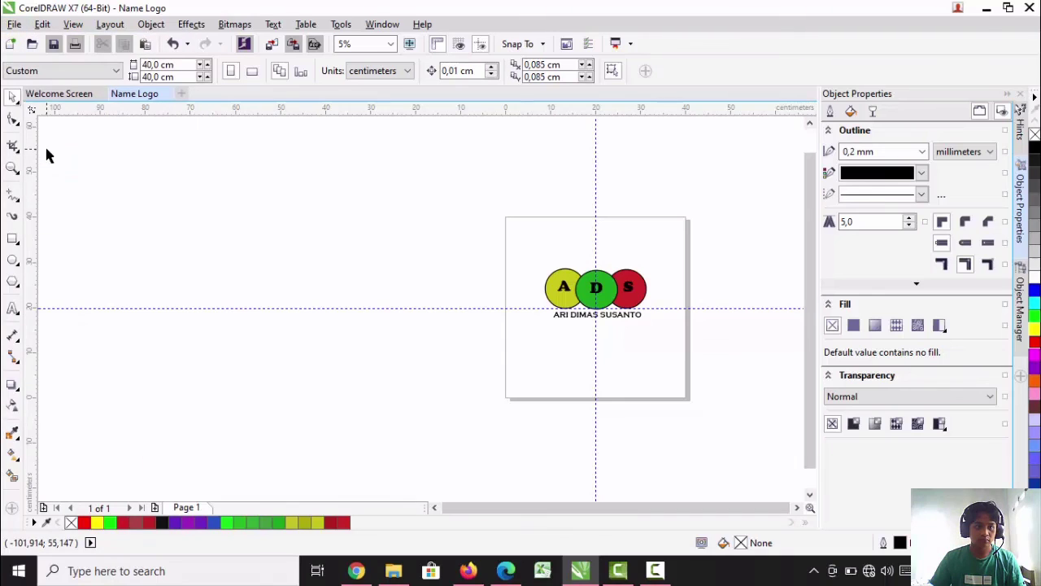